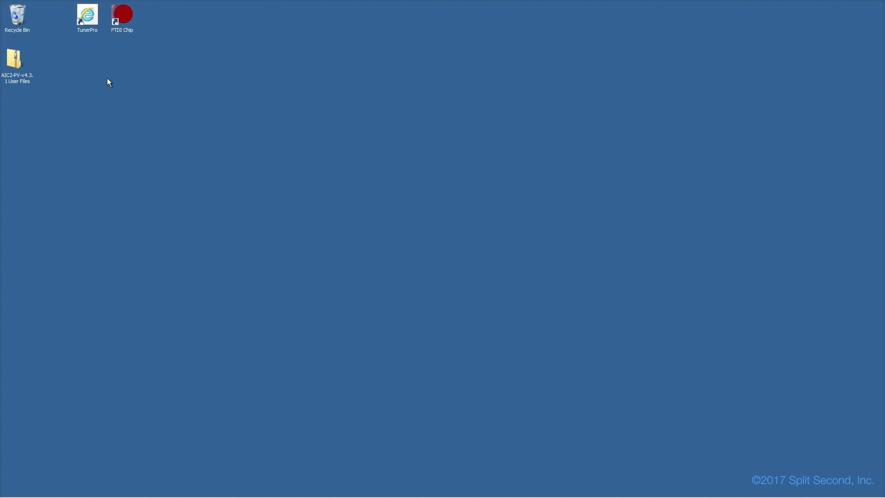
Open tunerpro.net, go to the TunerPro Applications downloads page, and highlight the registration paragraph.
double_click(88, 19)
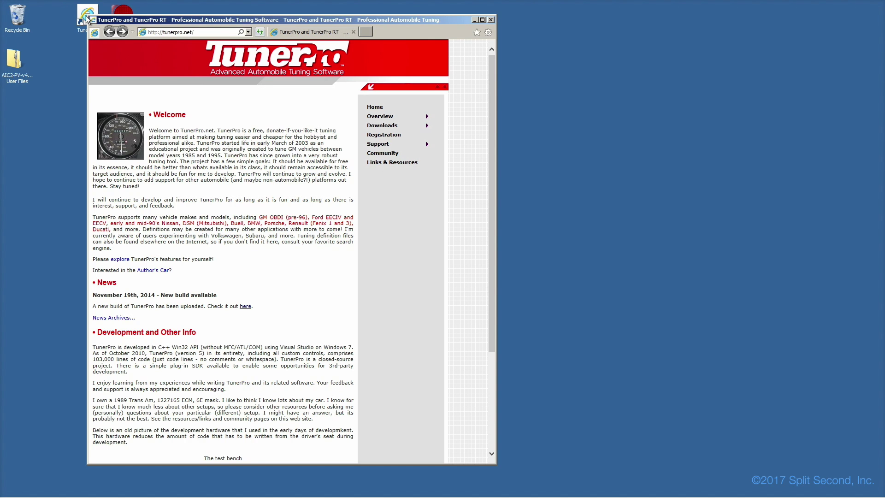
mouse_move(400, 126)
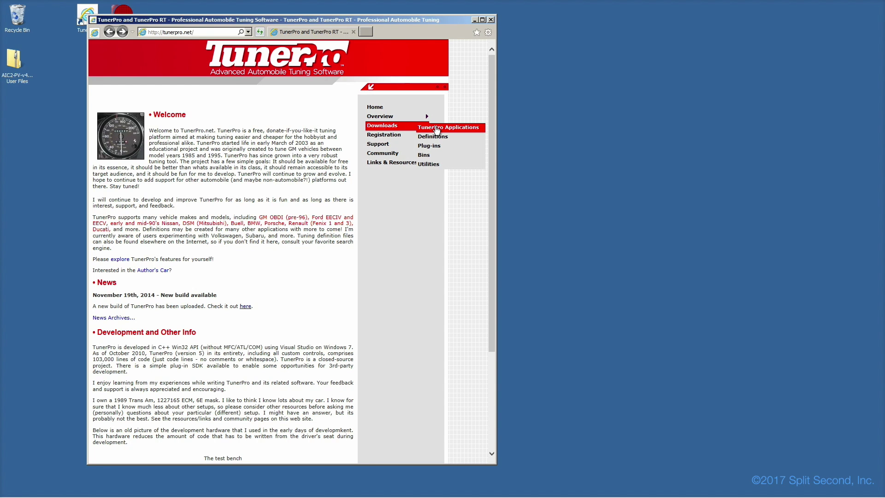
left_click(436, 128)
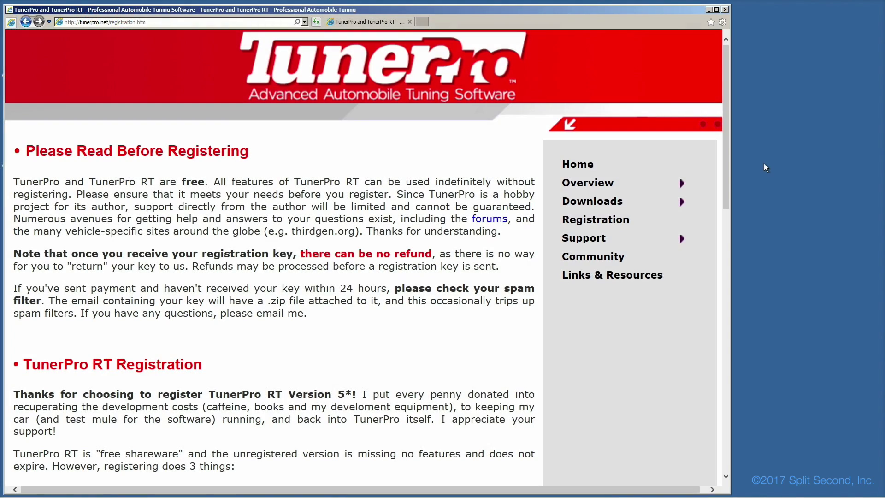
left_click_drag(730, 172, 732, 213)
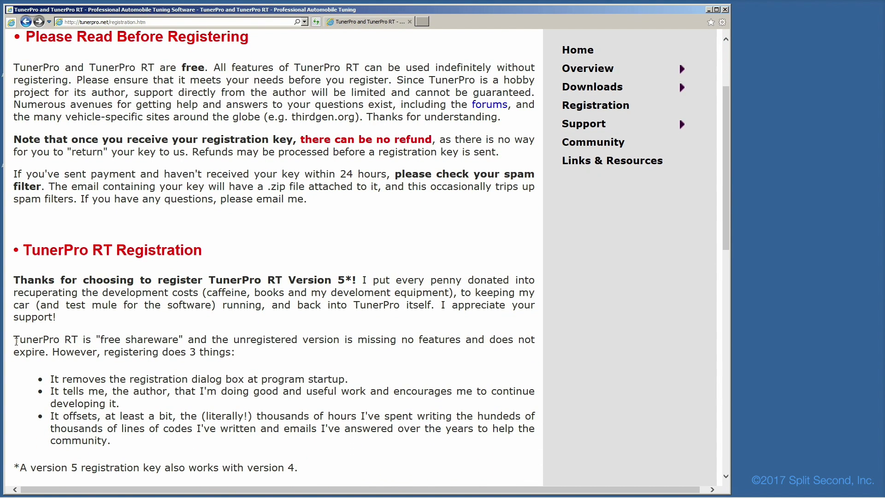
left_click_drag(14, 340, 136, 455)
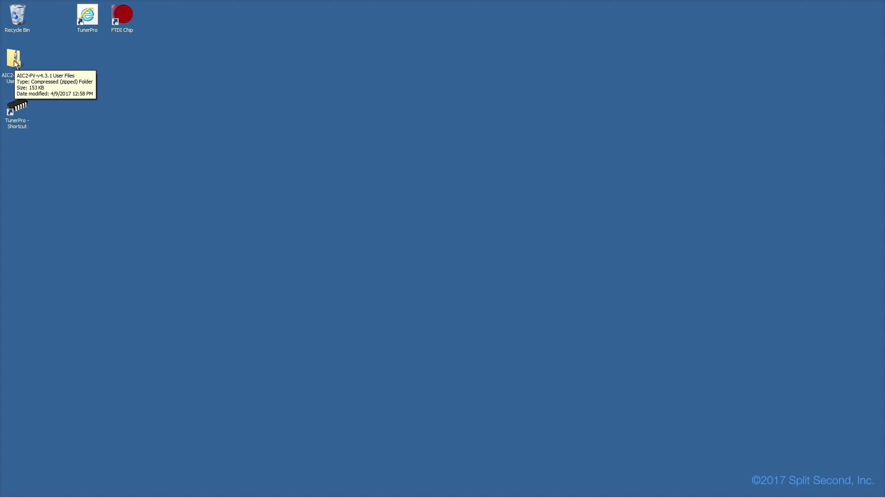
Make the AIC2-PV-v4.3.1 User Files zip read-only in its Properties.
right_click(14, 61)
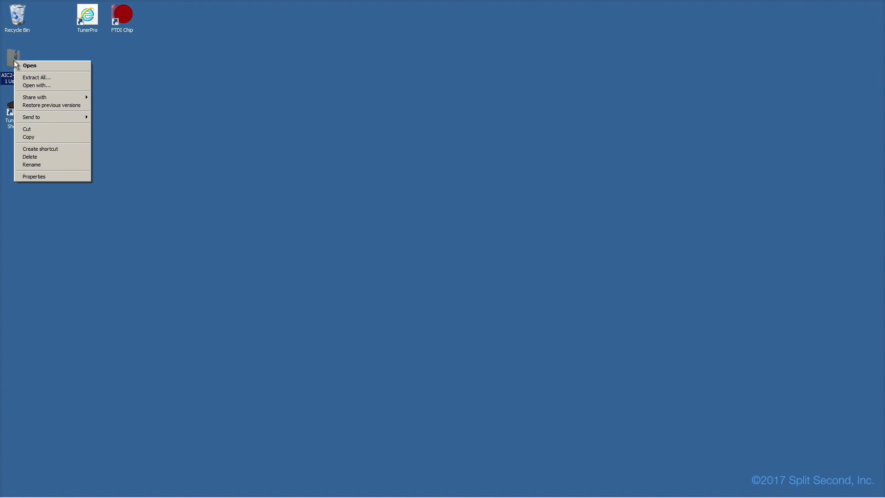
left_click(33, 176)
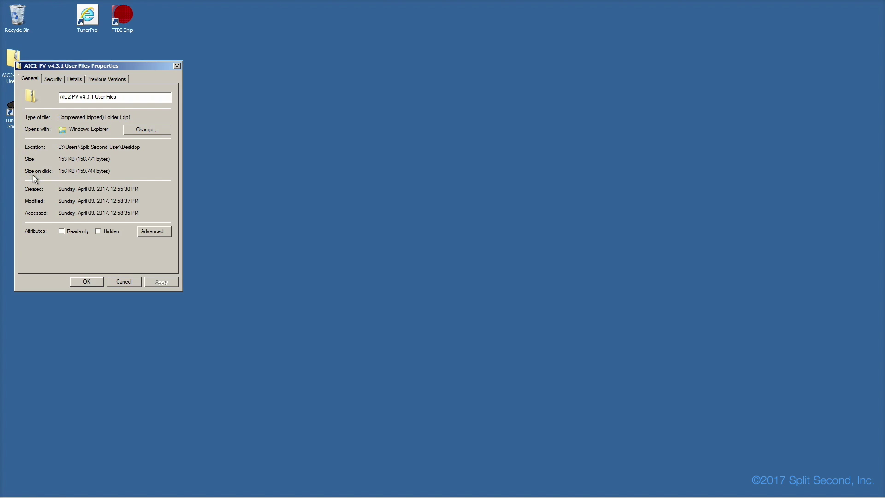
left_click(61, 231)
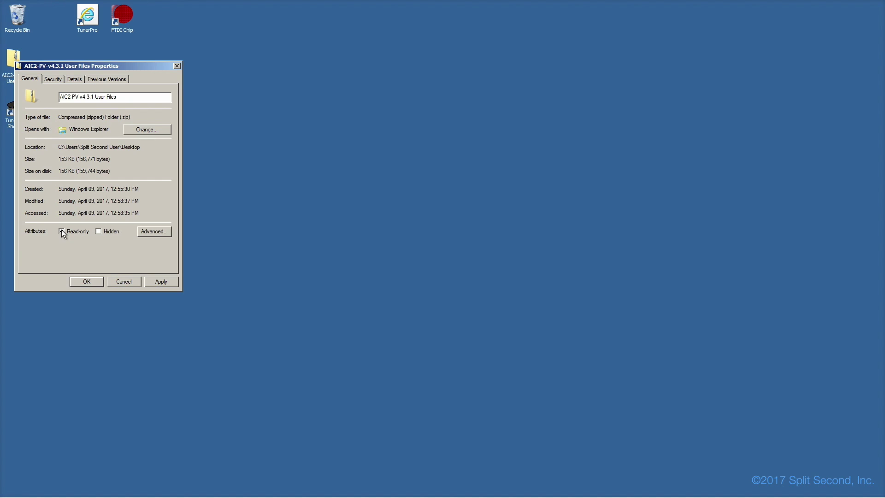
left_click(86, 282)
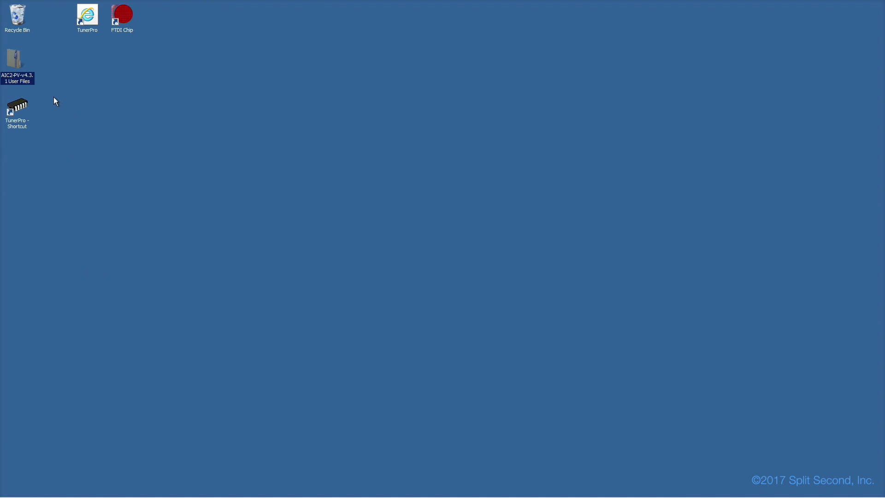
Extract the zip's contents to the suggested folder.
right_click(14, 57)
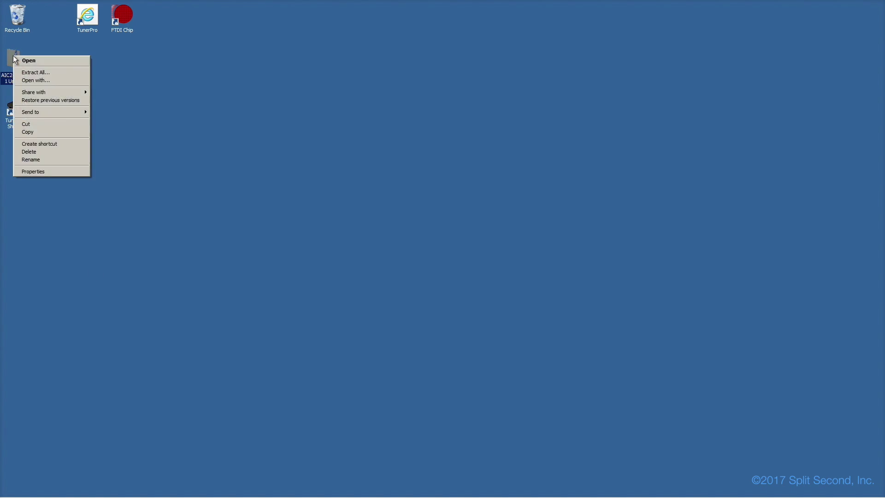
left_click(32, 73)
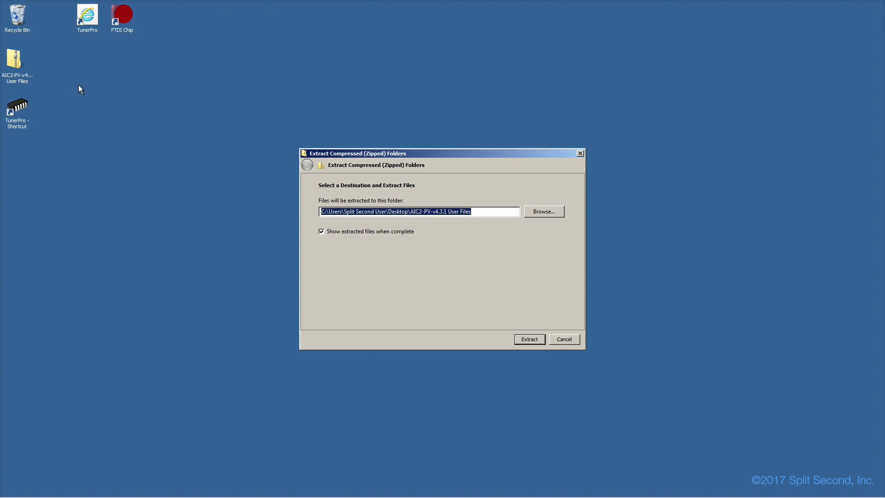
left_click(528, 339)
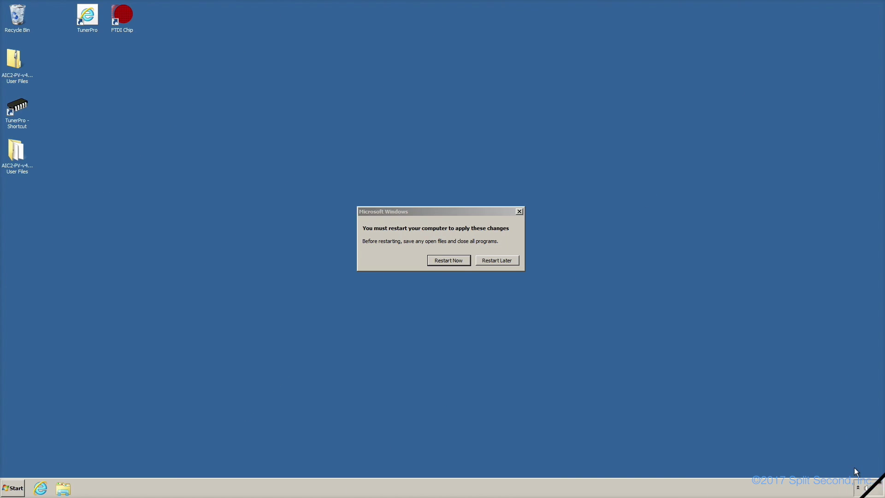
Restart the computer, then open Device Manager via Control Panel > Hardware and Sound.
left_click(451, 258)
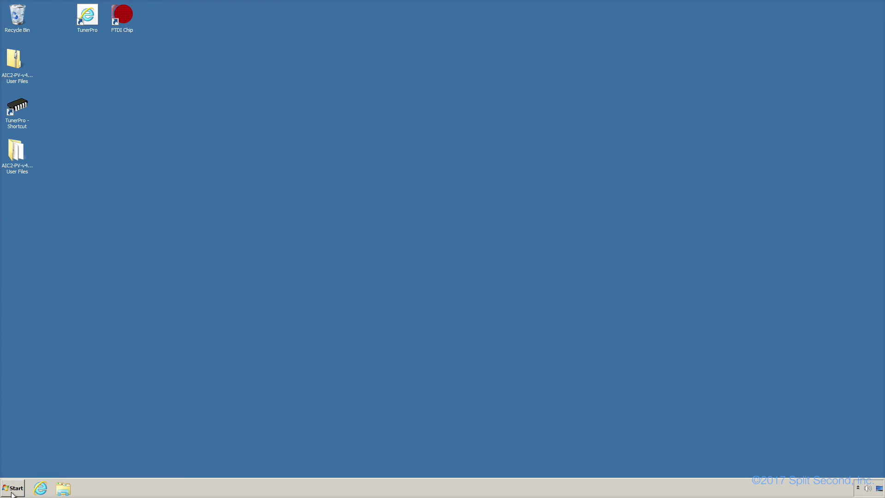
left_click(13, 491)
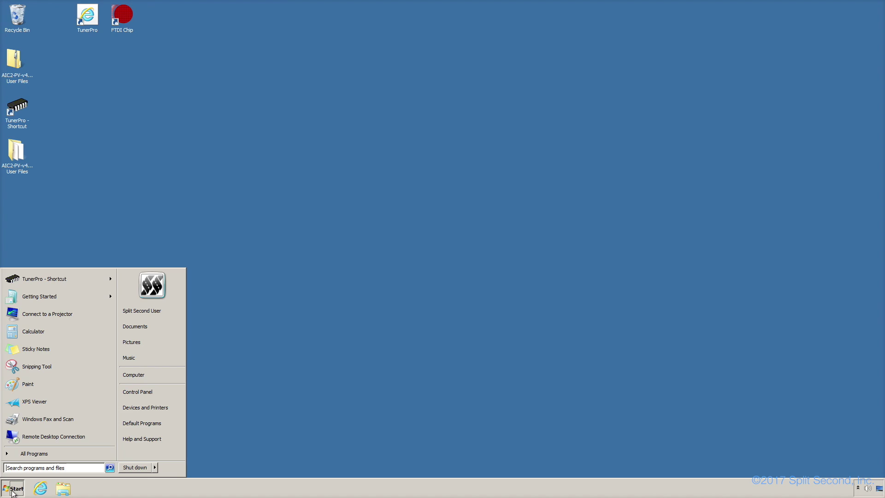
left_click(145, 393)
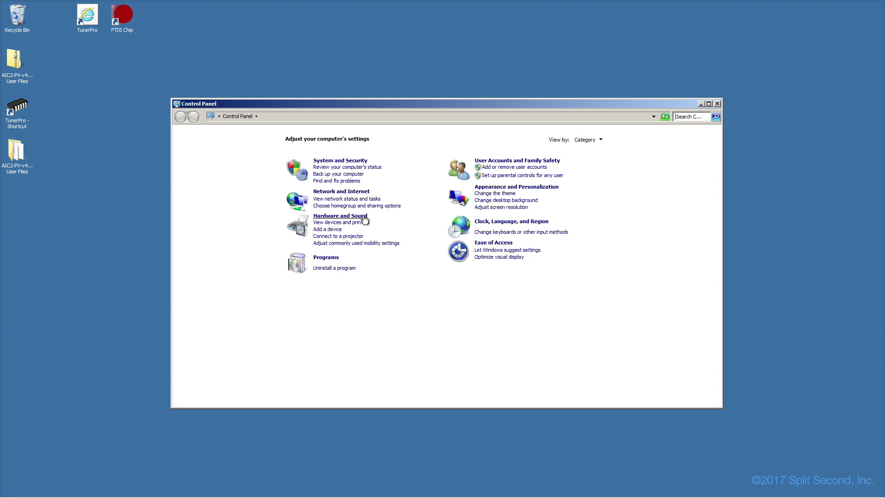
left_click(364, 218)
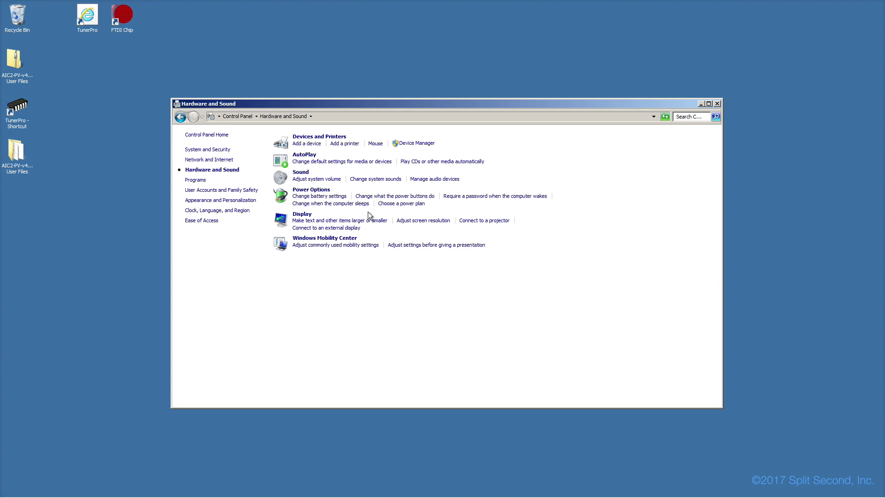
left_click(412, 144)
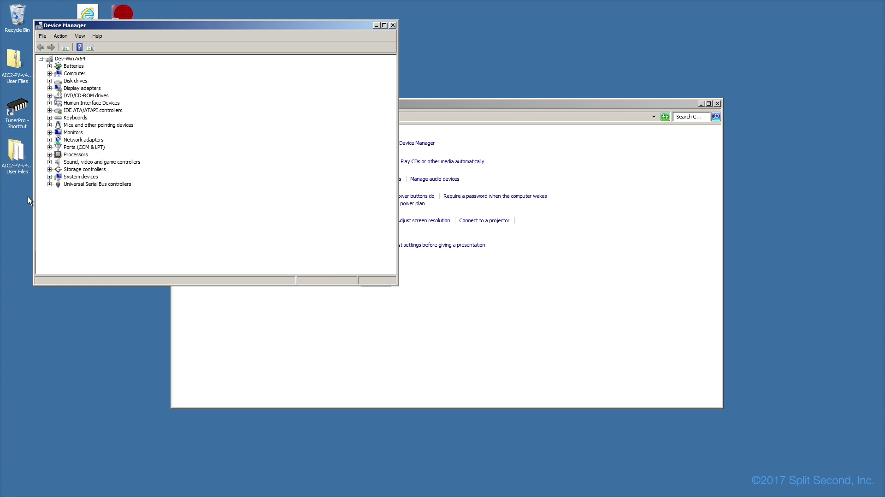
Confirm the USB Serial Converter's manufacturer is FTDI and locate USB Serial Port (COM48).
left_click(49, 183)
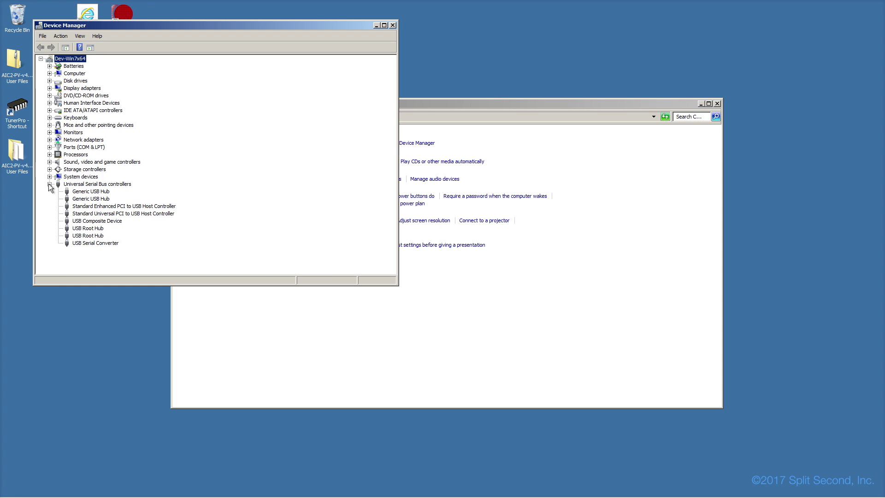
left_click(90, 244)
double_click(89, 243)
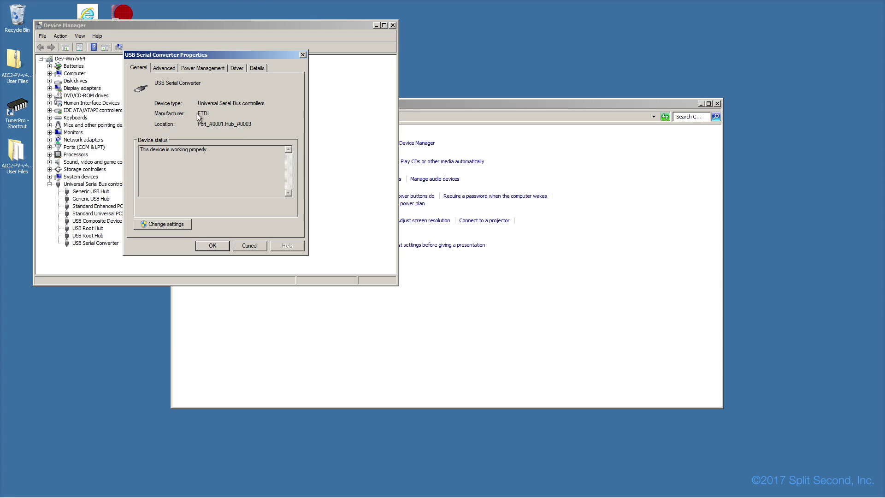
left_click_drag(198, 113, 216, 114)
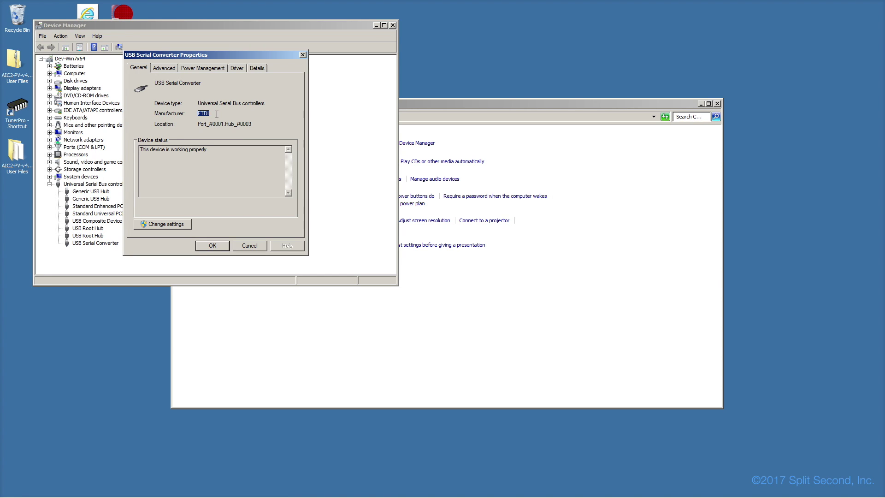
left_click(212, 246)
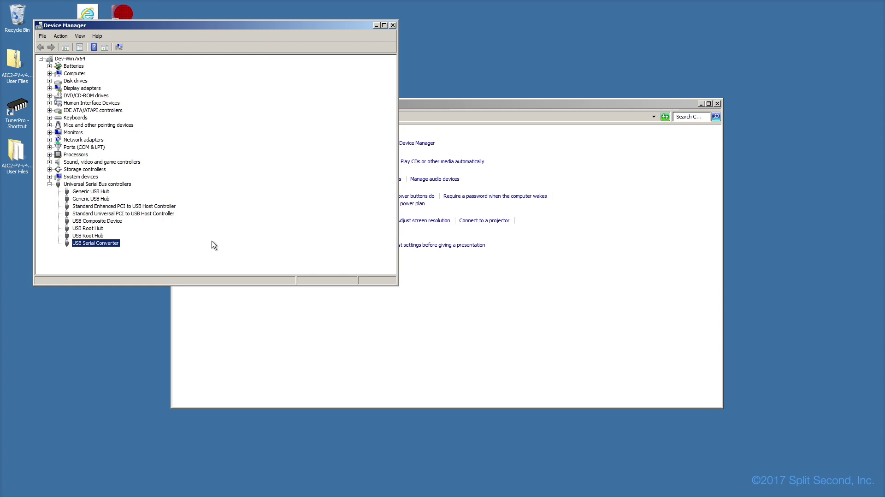
left_click(50, 147)
left_click(93, 162)
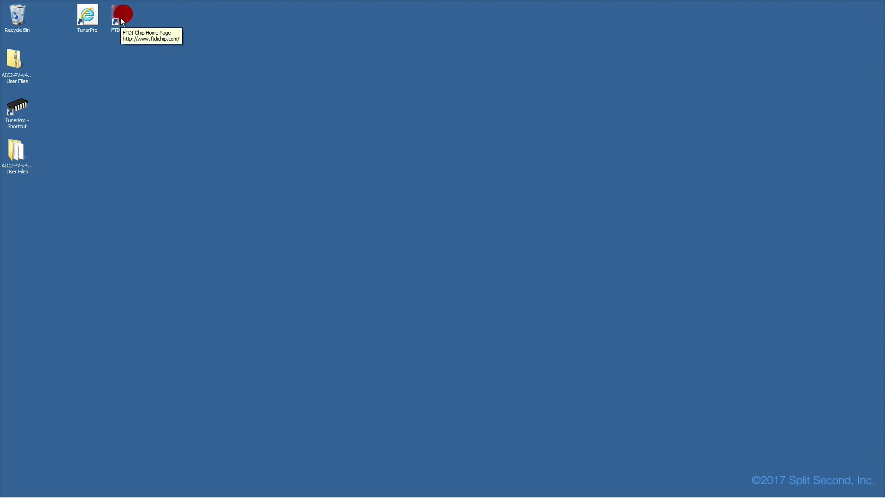
double_click(120, 17)
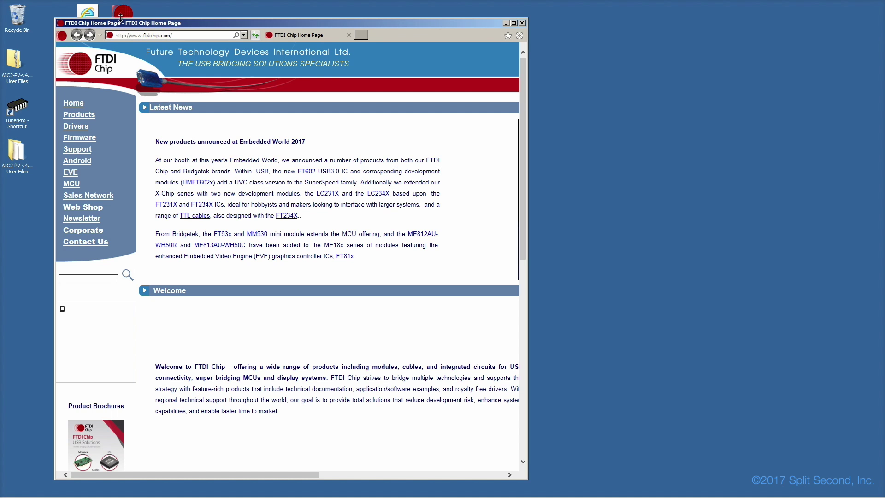
left_click(77, 127)
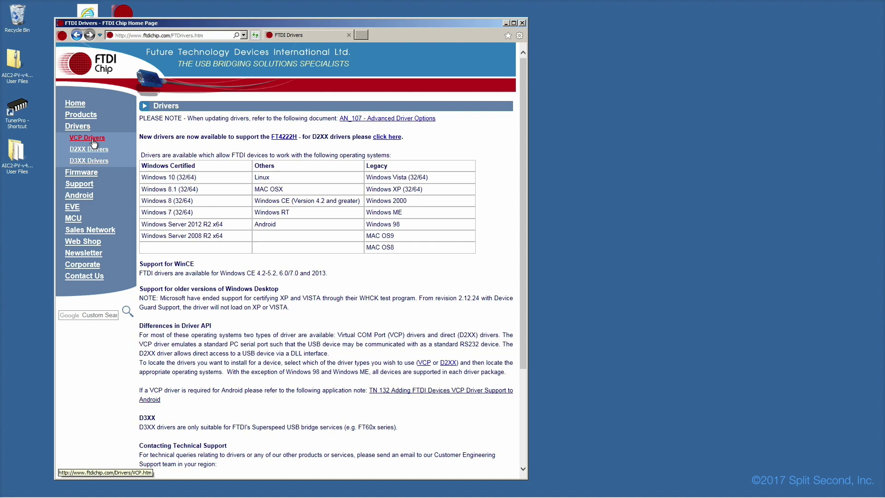
left_click(87, 137)
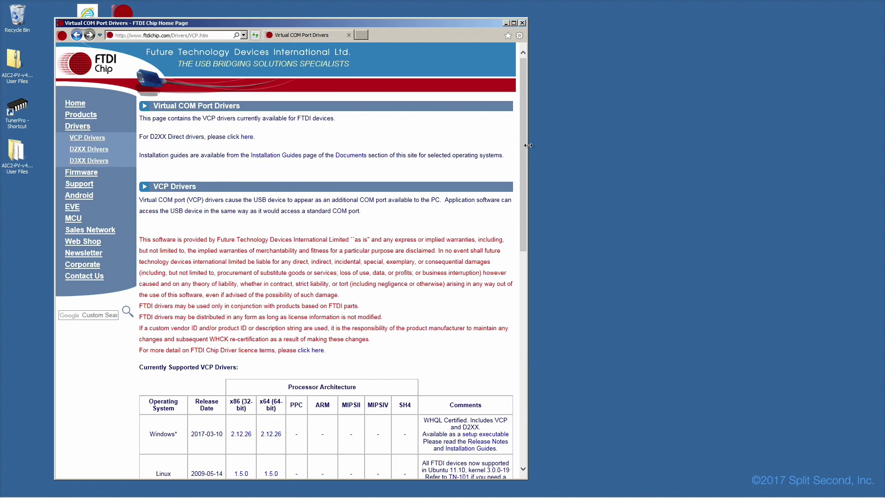
left_click_drag(526, 146, 526, 225)
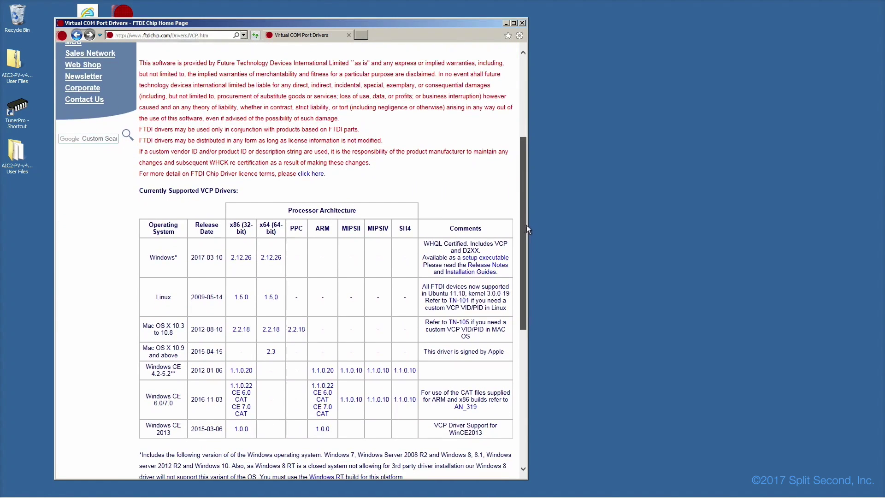
left_click(468, 272)
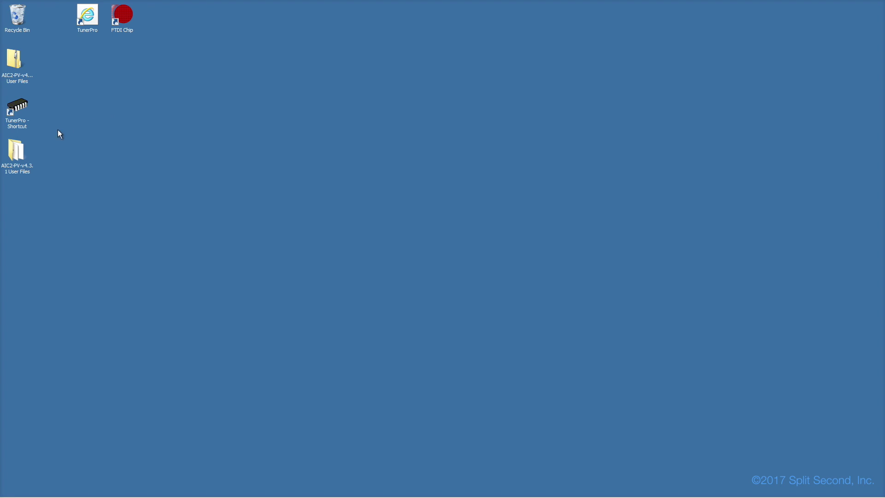
double_click(12, 149)
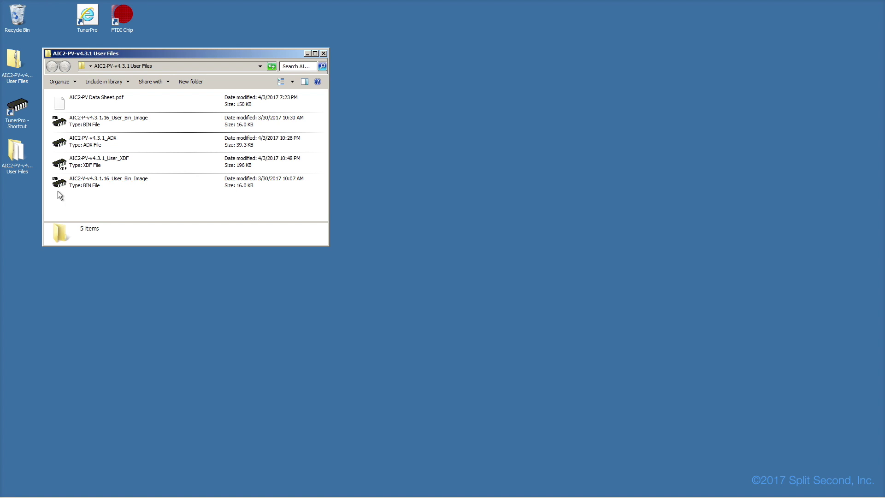
left_click(179, 182)
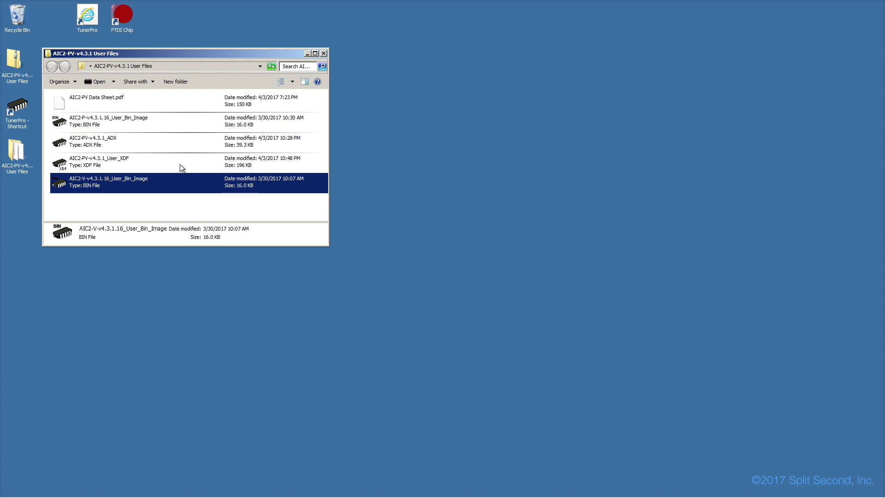
left_click(180, 168)
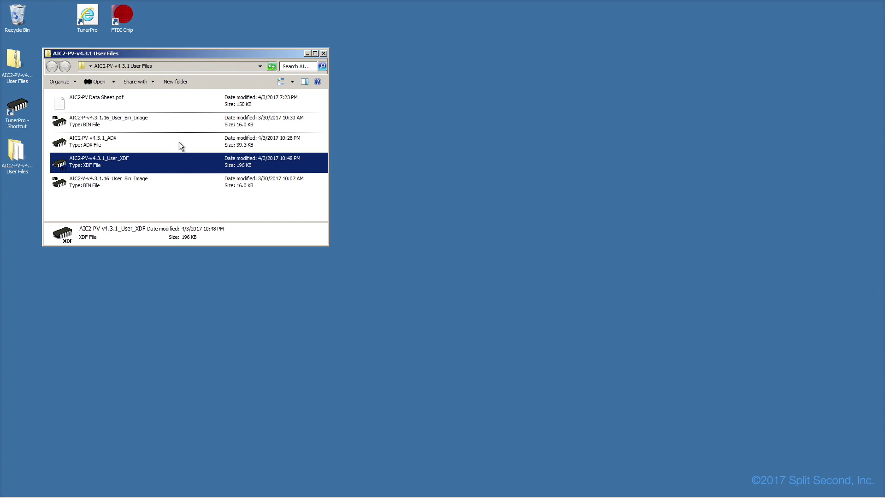
left_click(180, 146)
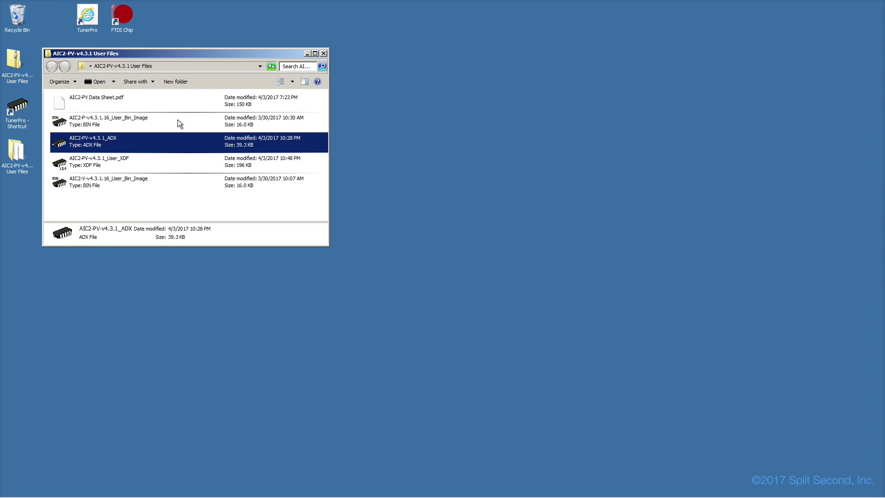
left_click(179, 123)
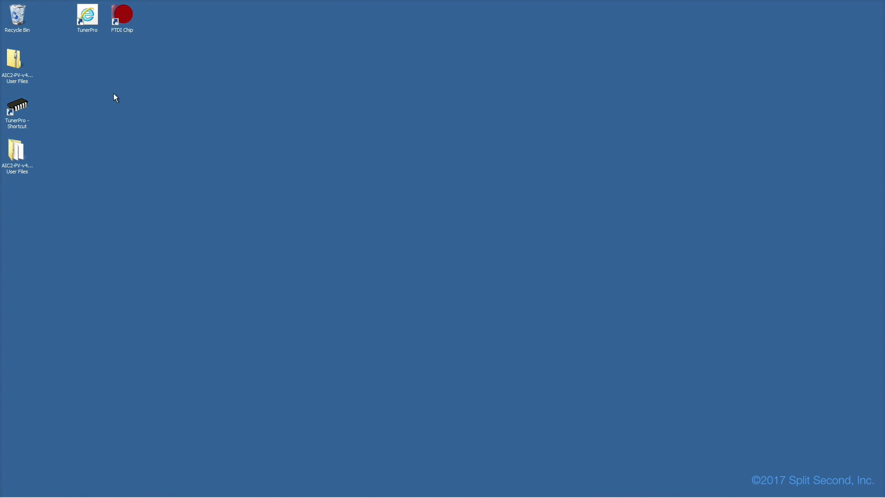
Launch TunerPro and untick Color Table Cells in Tools > Preferences.
double_click(20, 107)
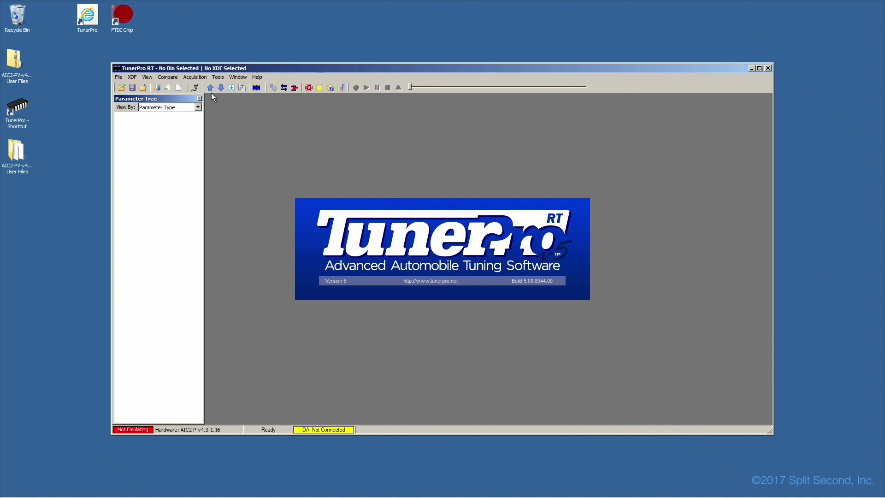
left_click(217, 77)
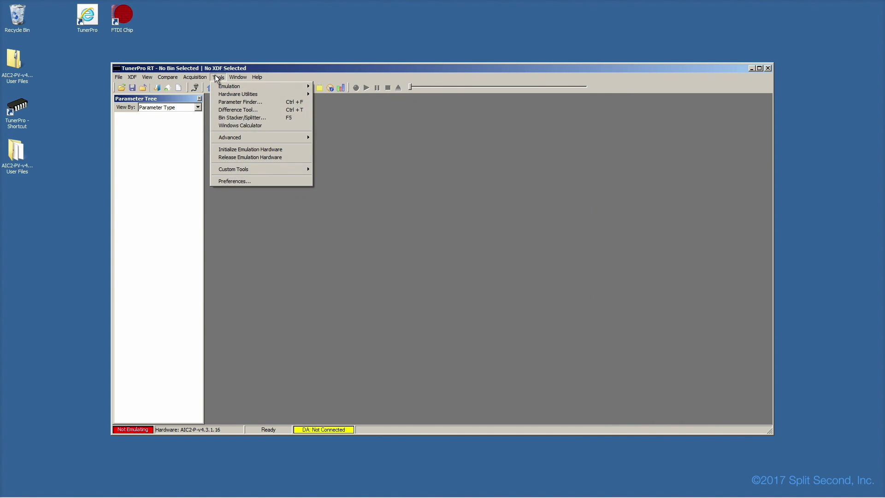
left_click(235, 181)
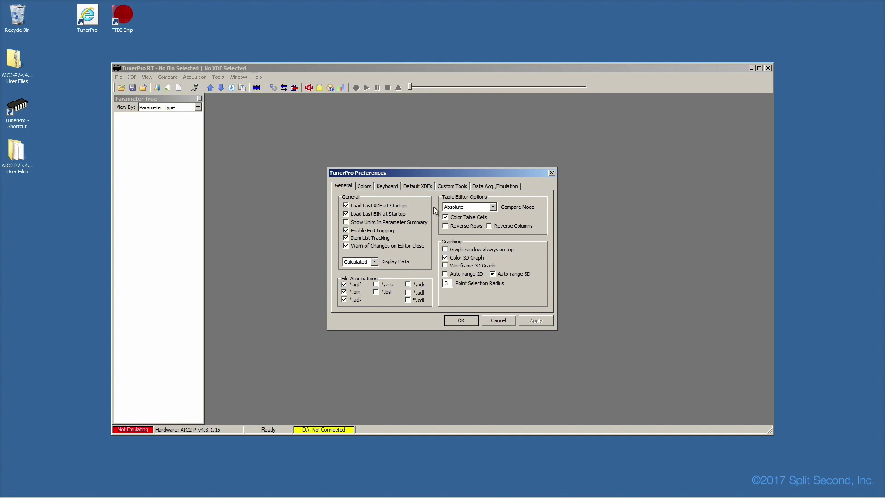
left_click(445, 217)
Set interface type to Use Plug-in with port type Shared with Emulator, and enable Upload Whole Tables.
left_click(494, 186)
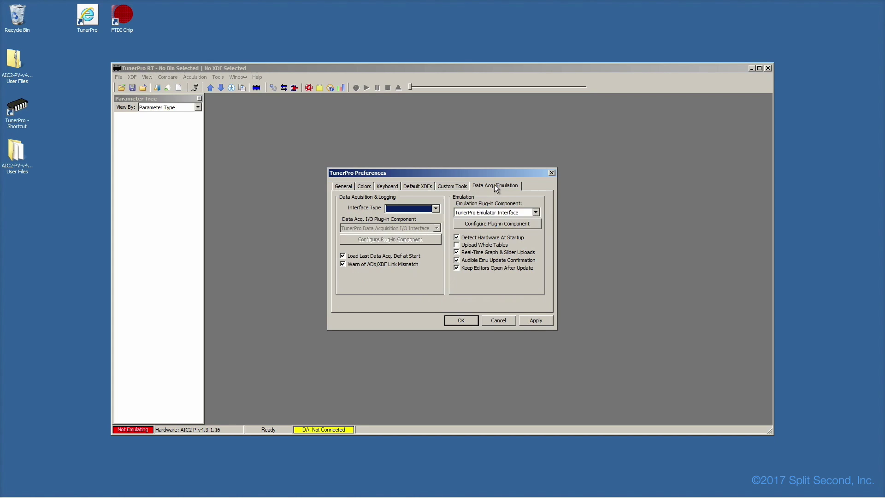
left_click(436, 208)
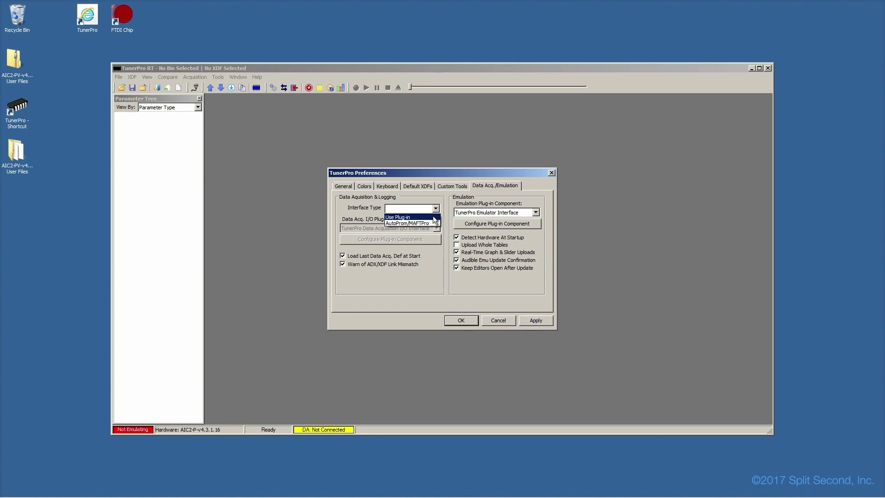
left_click(434, 217)
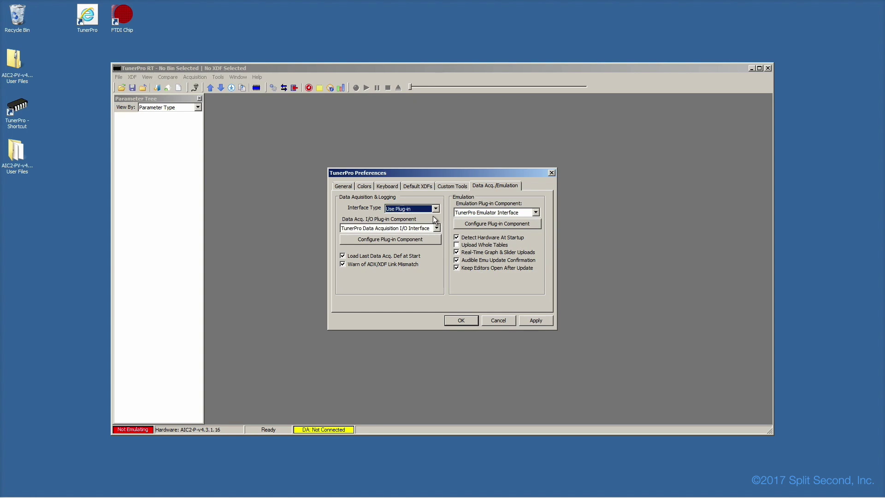
left_click(427, 239)
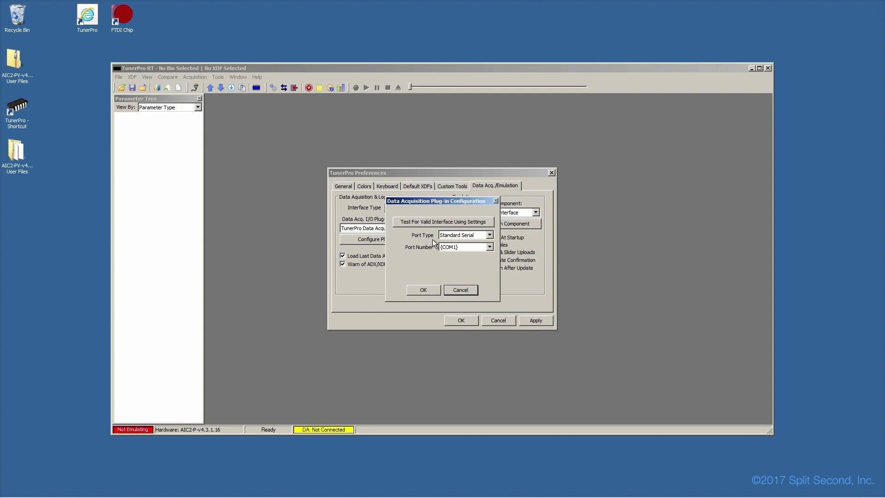
left_click(490, 235)
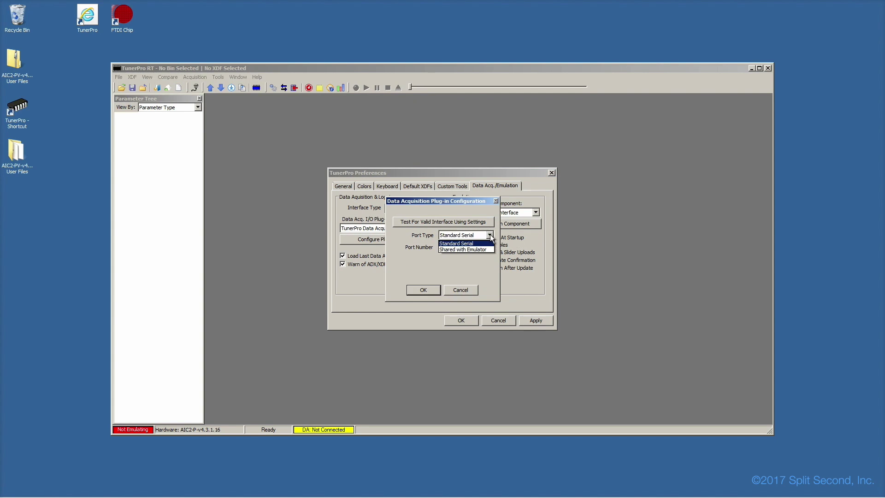
left_click(483, 249)
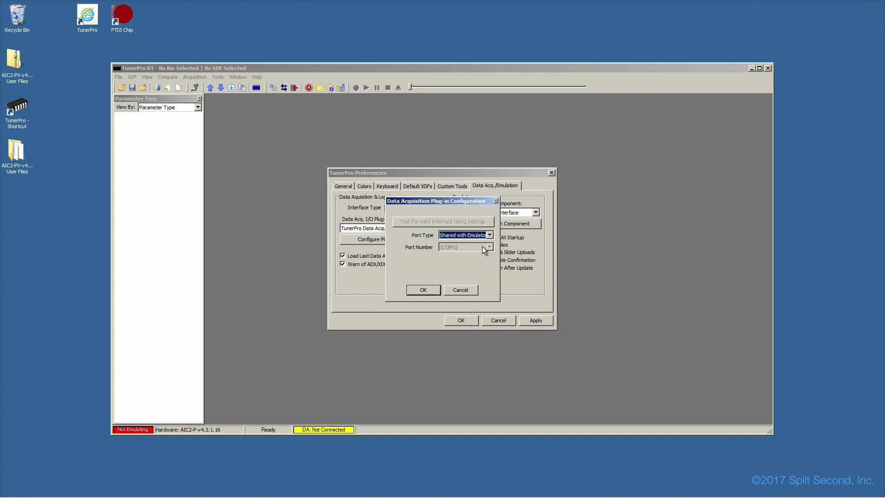
left_click(428, 289)
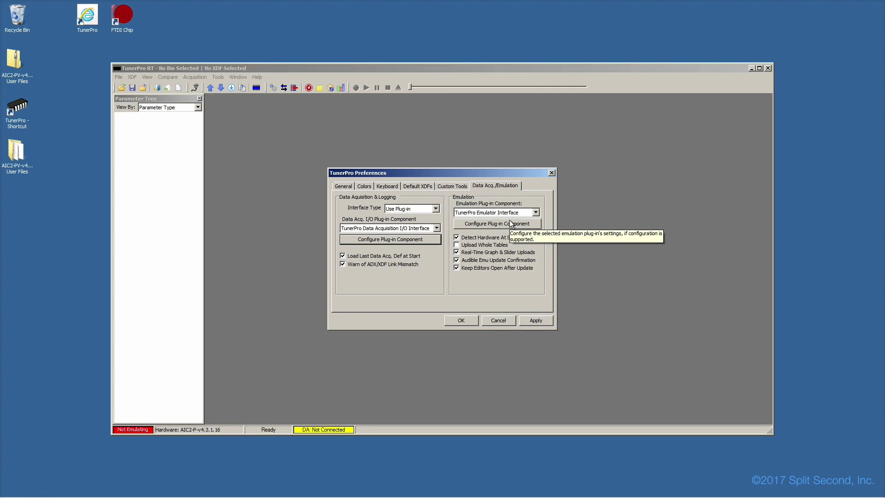
left_click(456, 245)
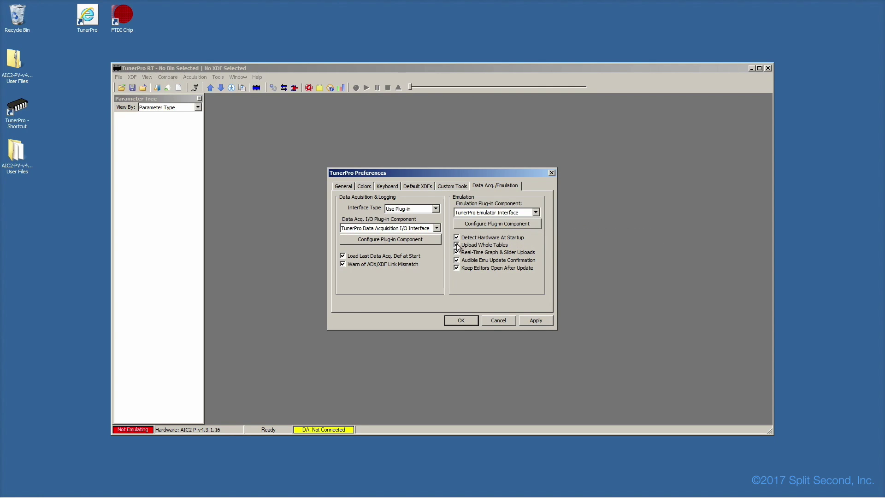
Save the preferences and select AIC2-P-v4.3.1.16_User_Bin_Image in File > Open Bin.
left_click(461, 321)
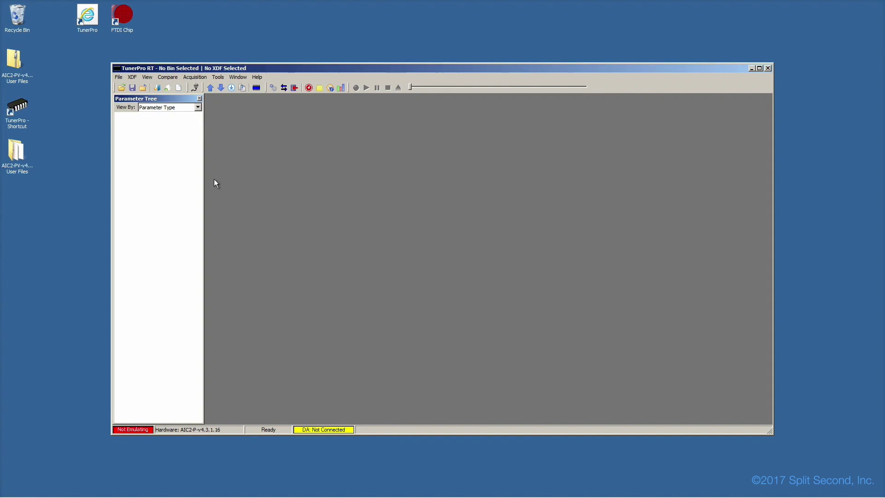
left_click(119, 77)
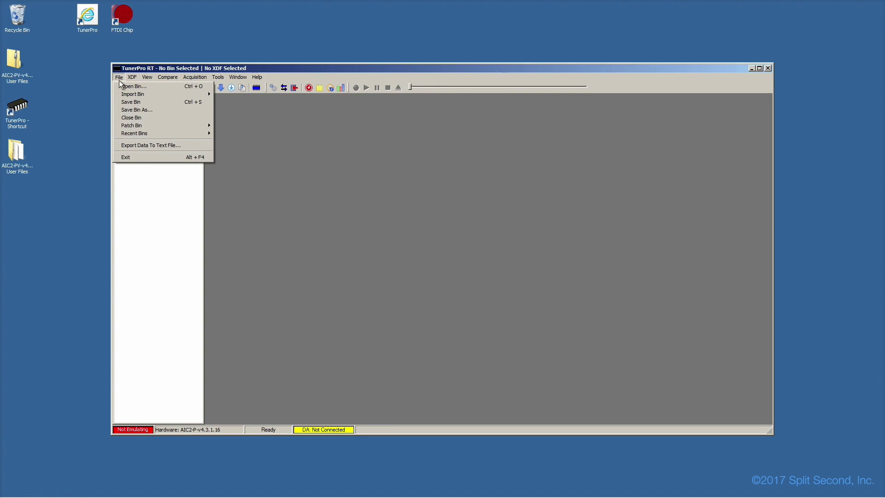
left_click(124, 87)
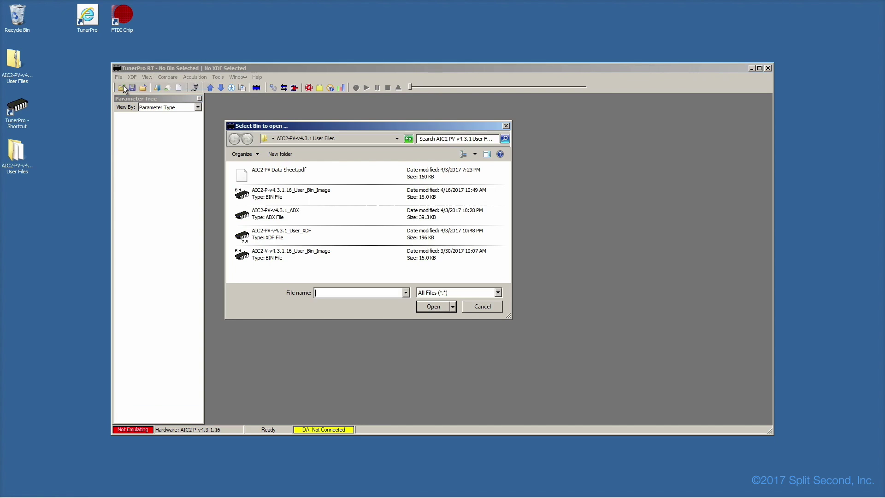
left_click(331, 194)
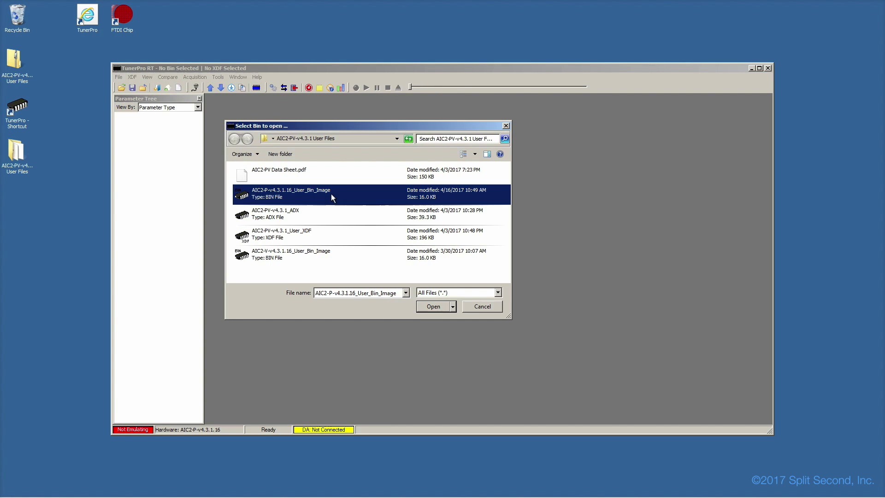
Open the bin image and load the AIC2-PV-v4.3.1_User_XDF definition.
left_click(432, 309)
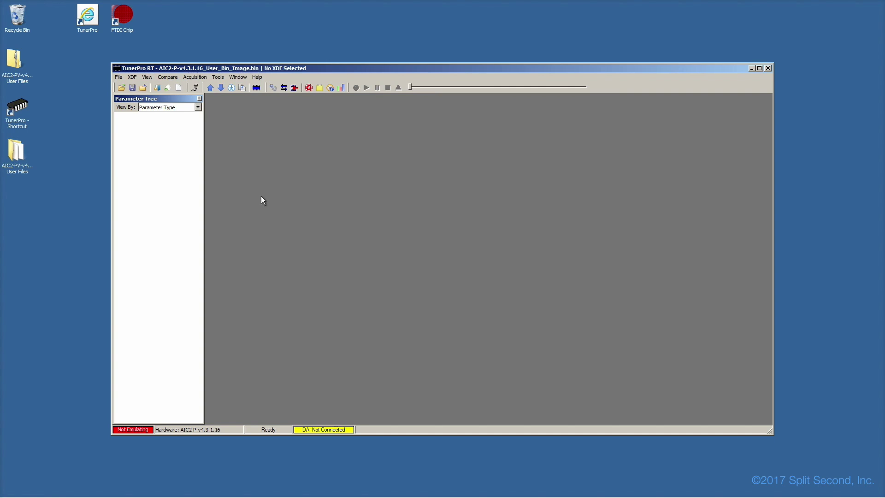
left_click(134, 79)
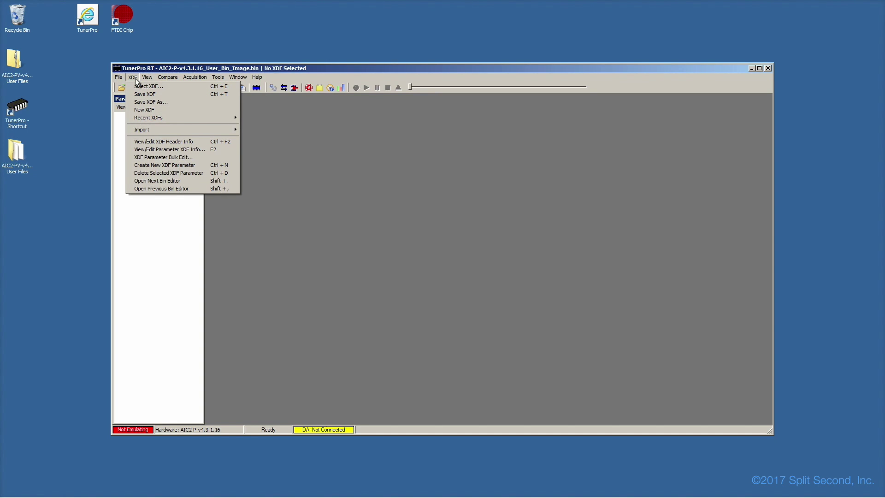
left_click(142, 87)
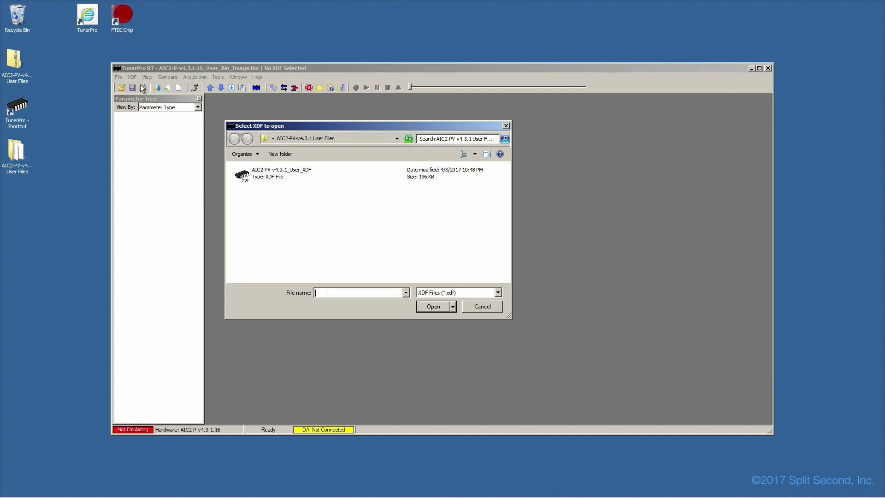
left_click(312, 178)
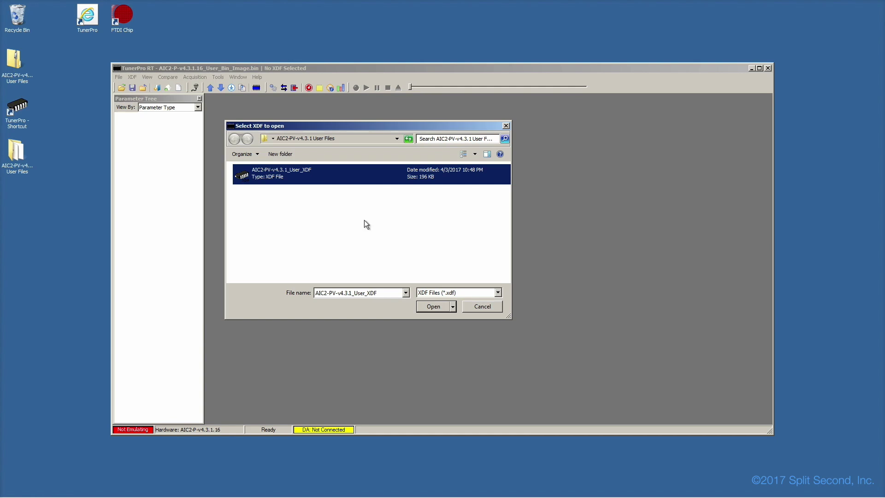
left_click(430, 308)
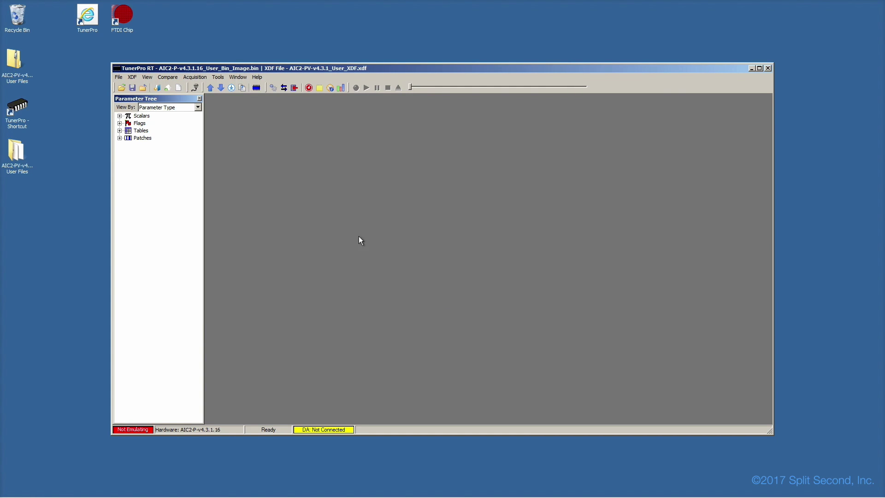
Load the AIC2-PV-v4.3.1_ADX acquisition definition file.
left_click(193, 78)
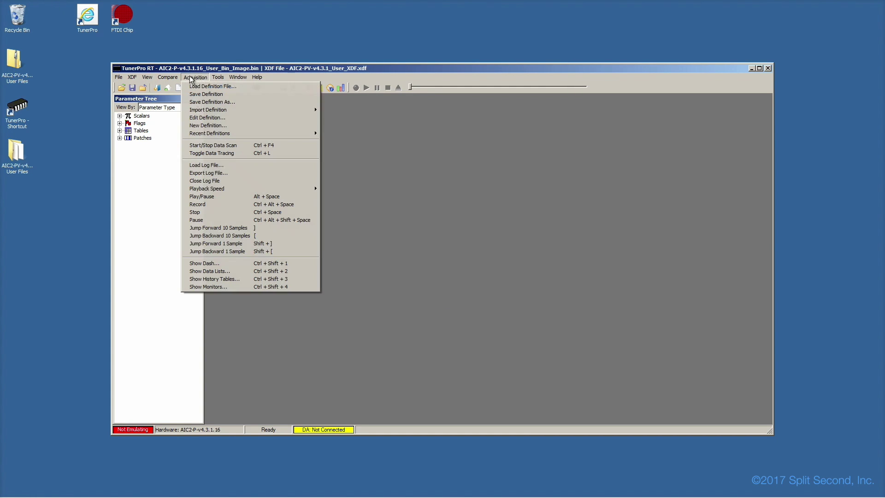
left_click(195, 86)
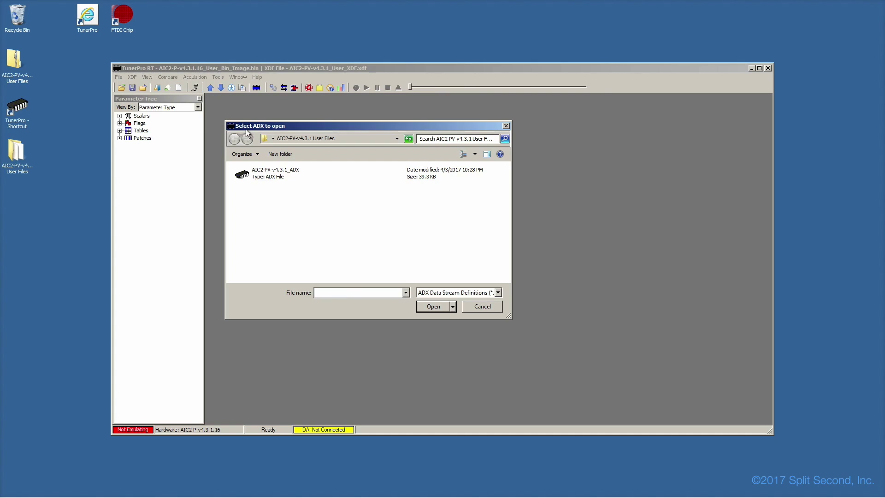
left_click(291, 175)
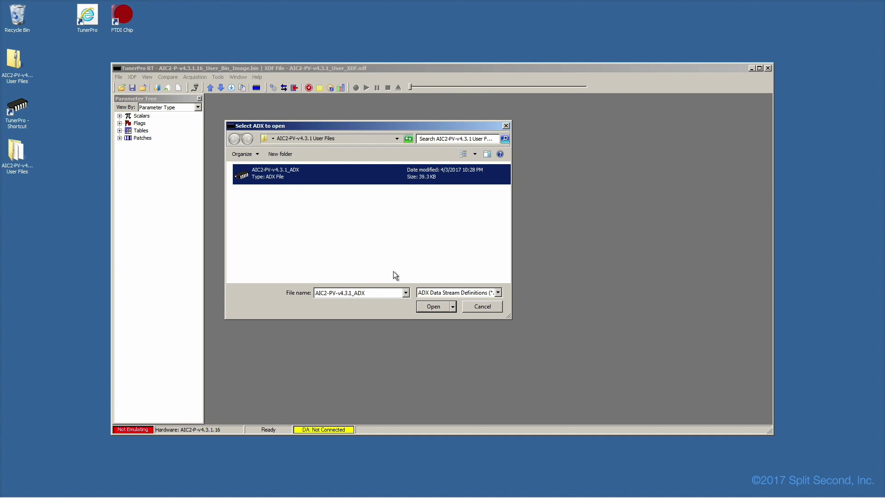
left_click(432, 306)
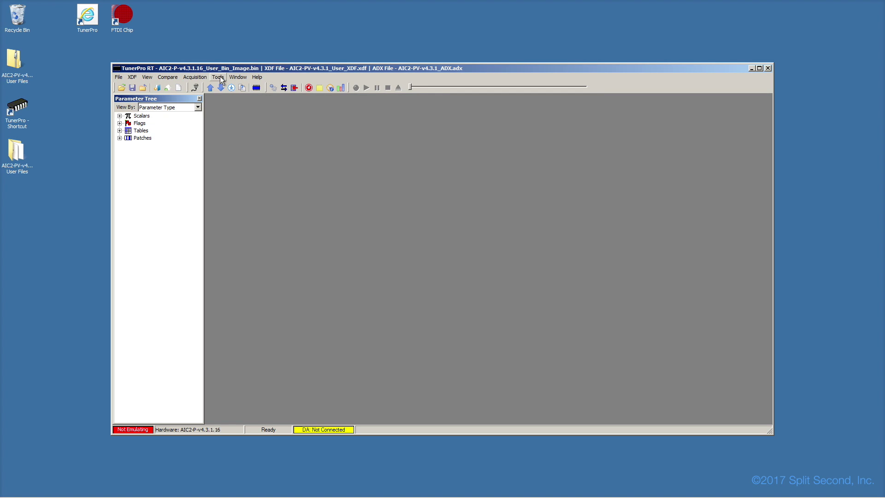
Enable emulation and start the Acquisition data scan, connecting at about 23 Hz.
left_click(219, 77)
mouse_move(223, 87)
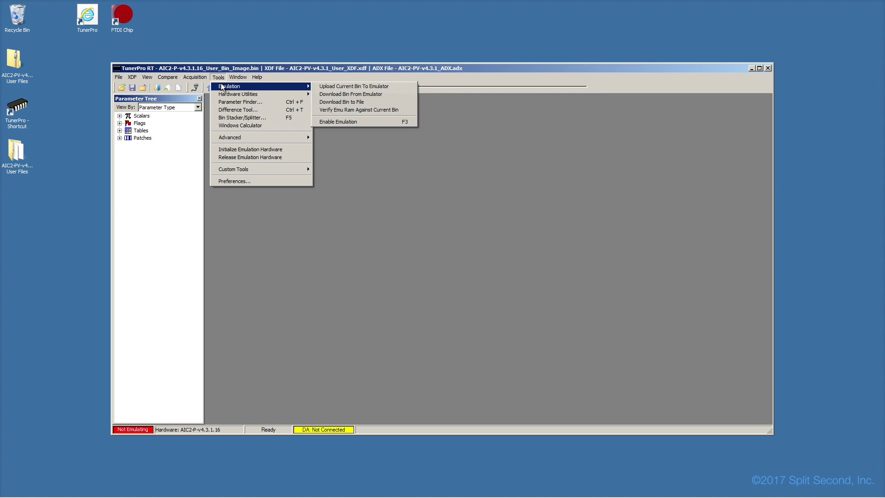
left_click(349, 121)
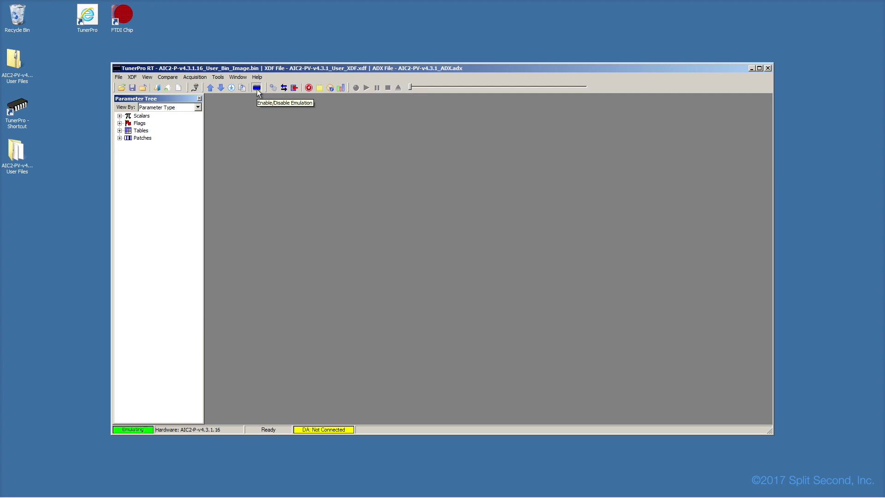
left_click(193, 78)
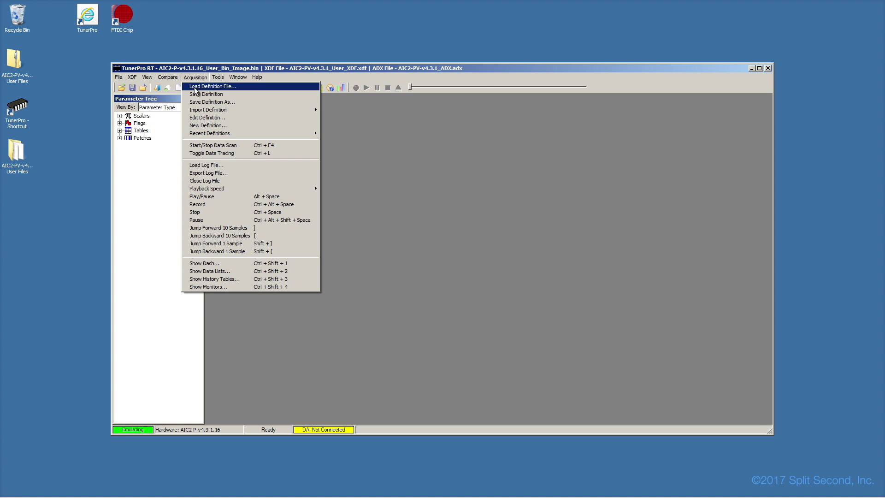
left_click(219, 146)
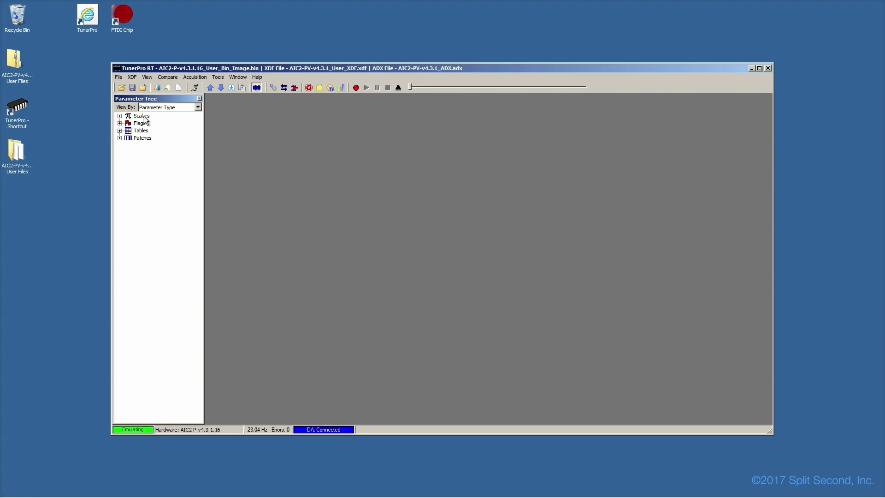
Browse the Scalars, Flags, Tables and Patches parameter categories.
left_click(147, 116)
left_click(151, 123)
left_click(143, 131)
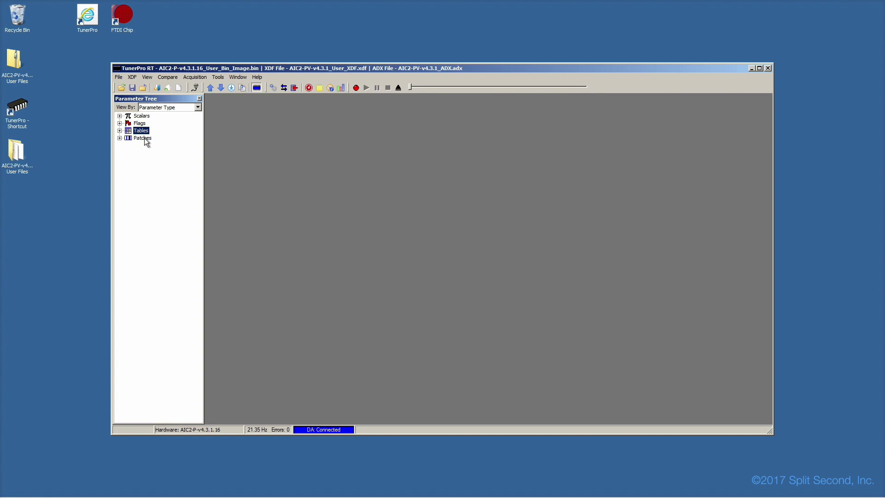
left_click(147, 138)
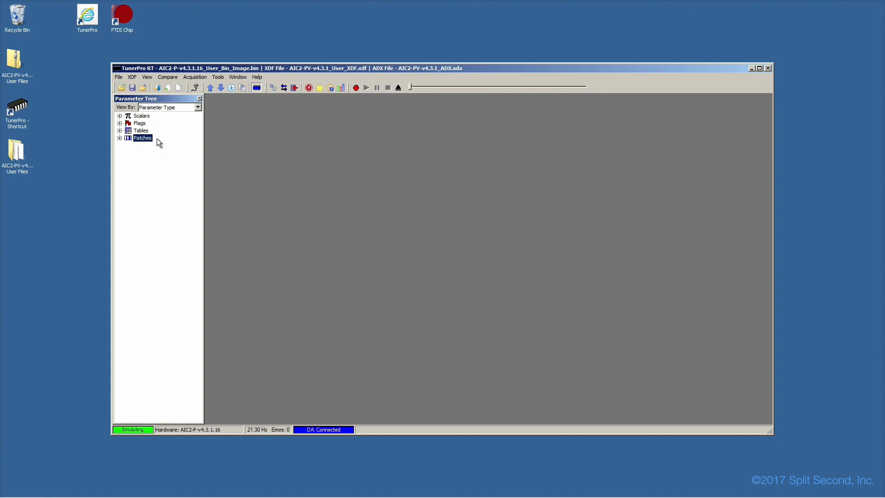
Change the Load Source Select scalar from 2 to 5 and apply the update.
left_click(120, 116)
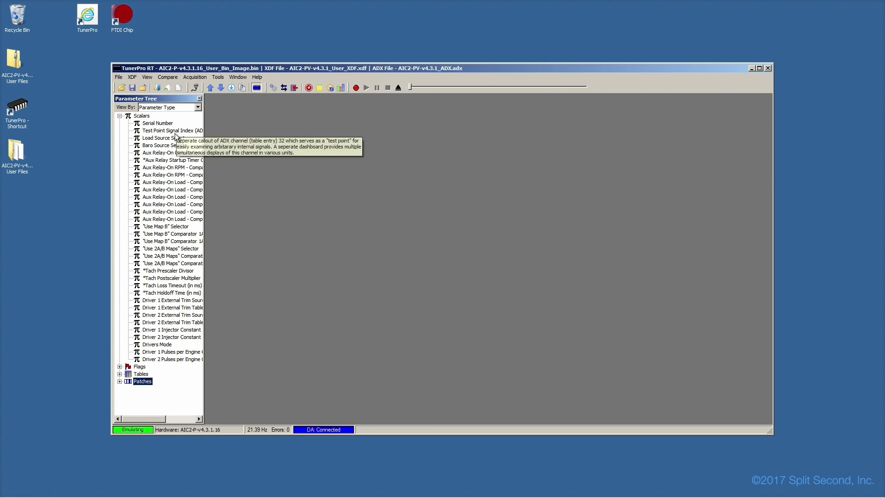
mouse_move(175, 139)
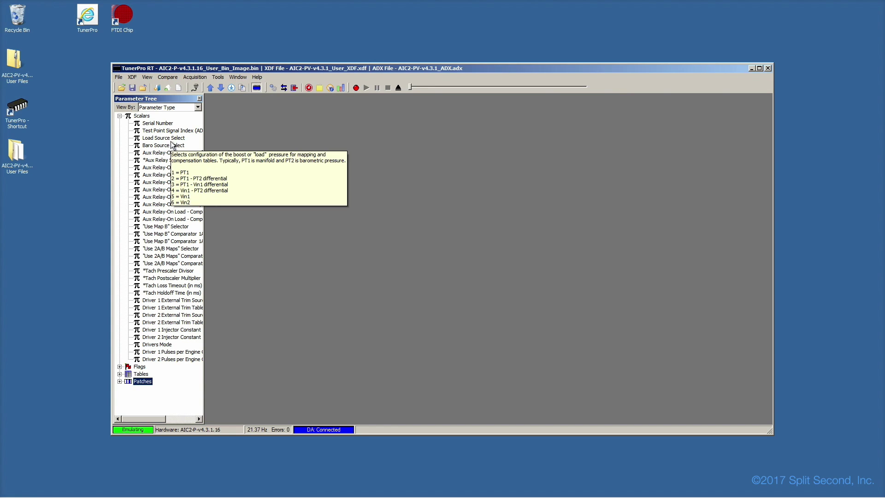
double_click(170, 139)
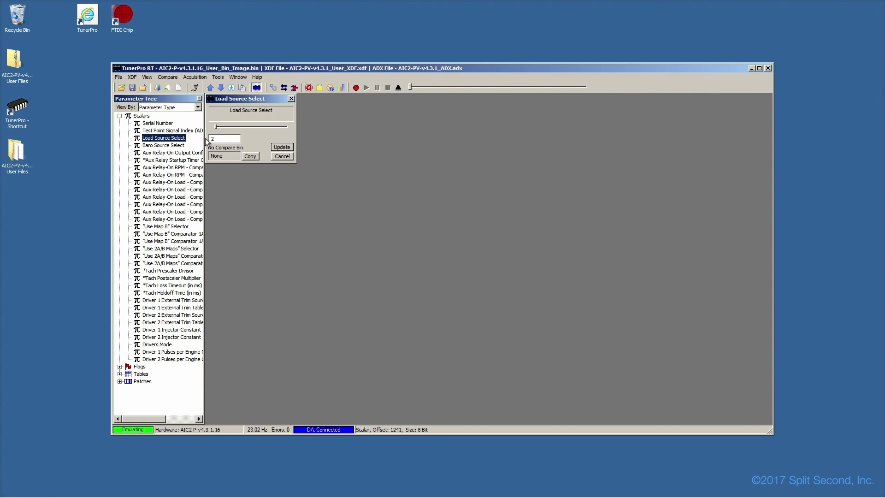
double_click(227, 138)
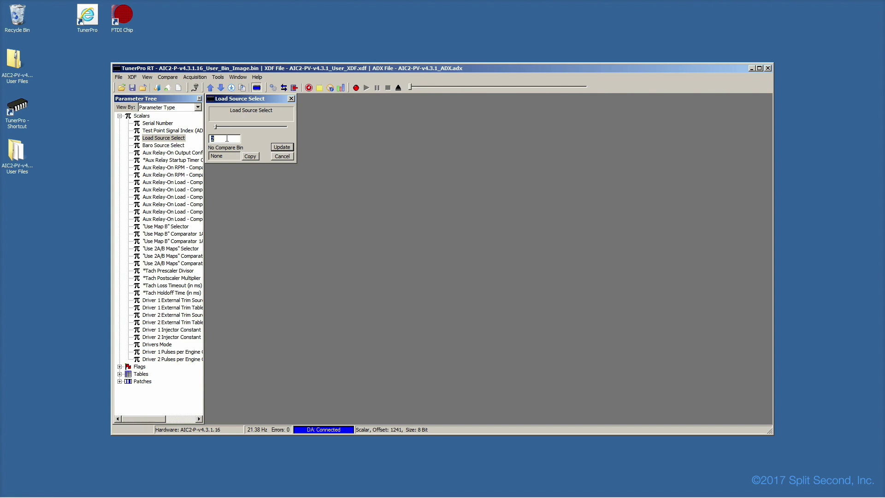
type("5")
key("Tab")
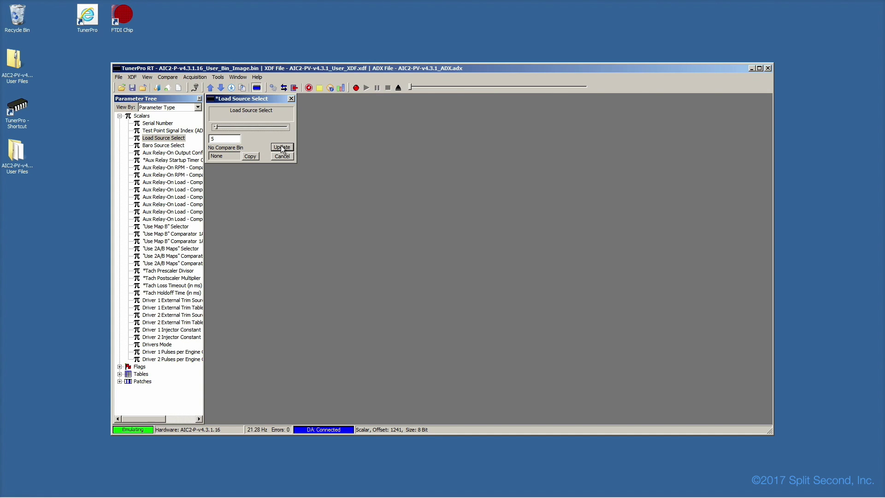
left_click(282, 147)
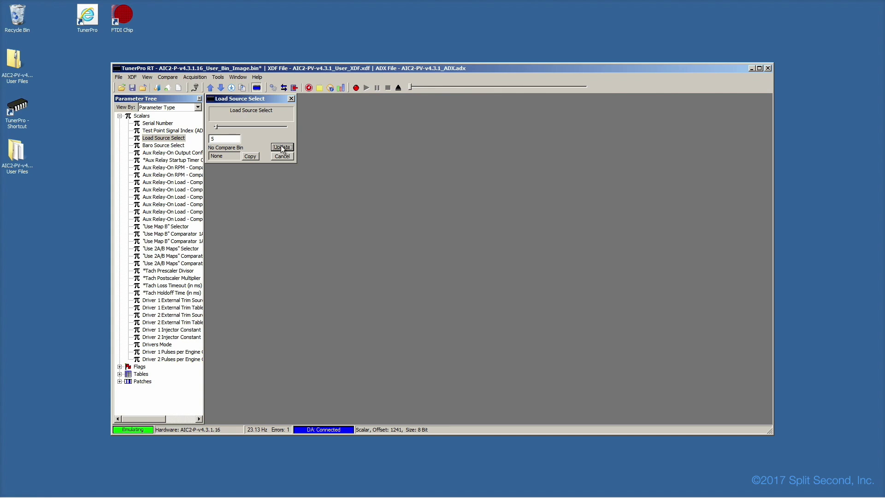
left_click(279, 156)
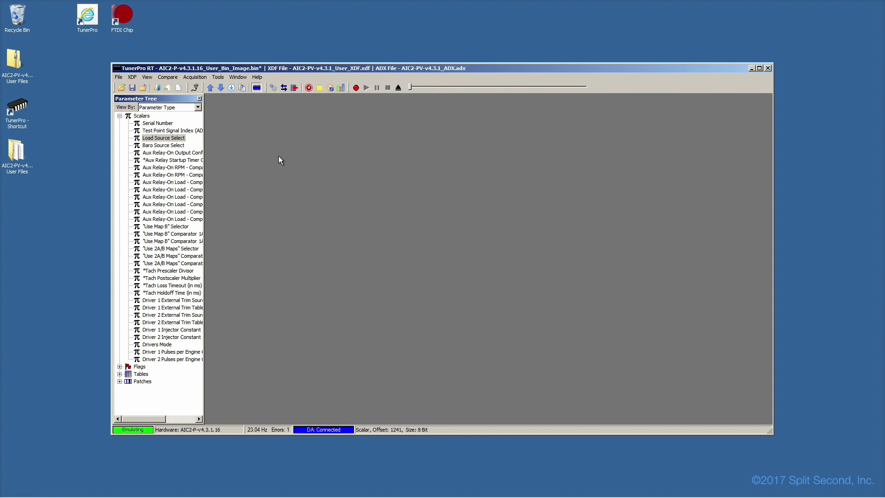
Set and apply the Vin1/PT3 Pull-Down Enable flag, then collapse Flags and scroll to the tables.
left_click(119, 116)
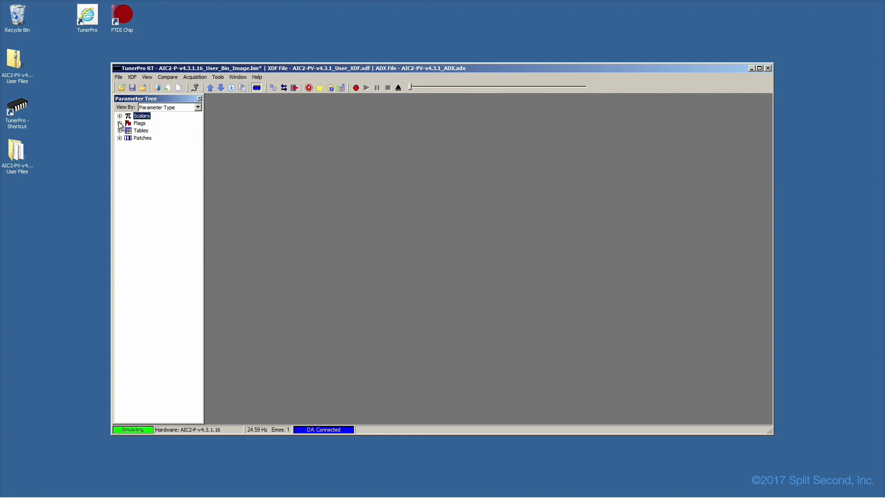
left_click(119, 123)
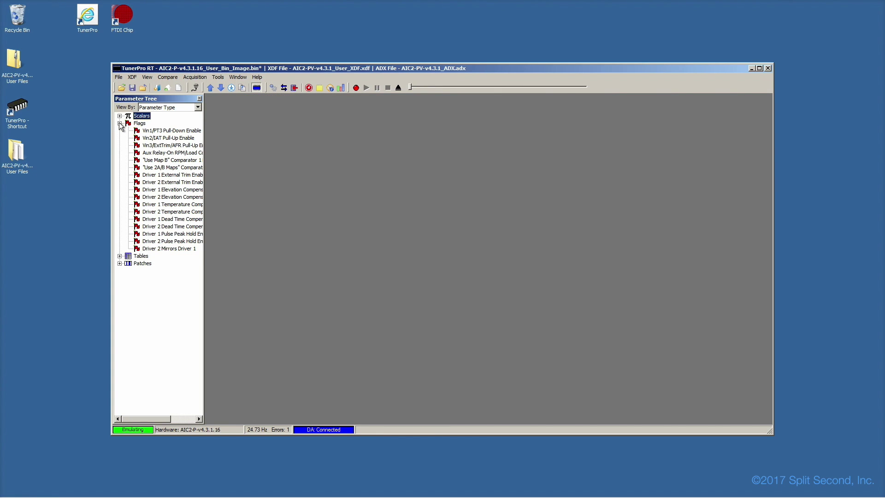
double_click(145, 131)
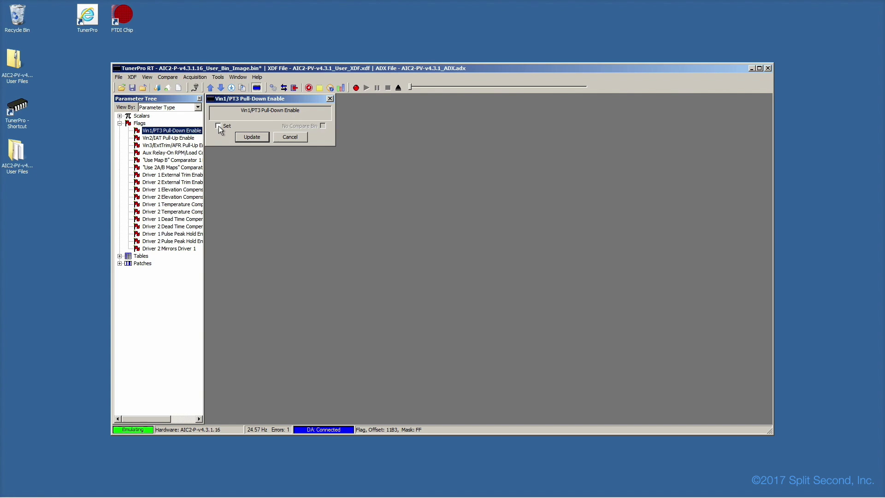
left_click(219, 125)
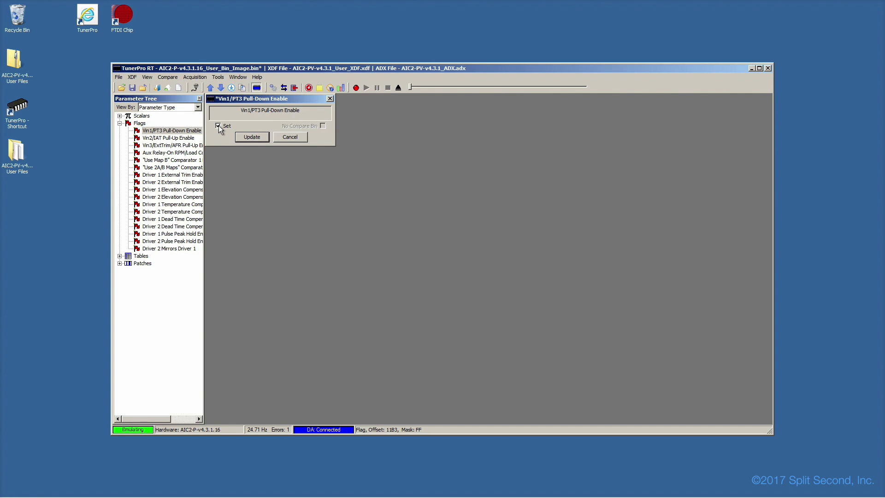
left_click(252, 137)
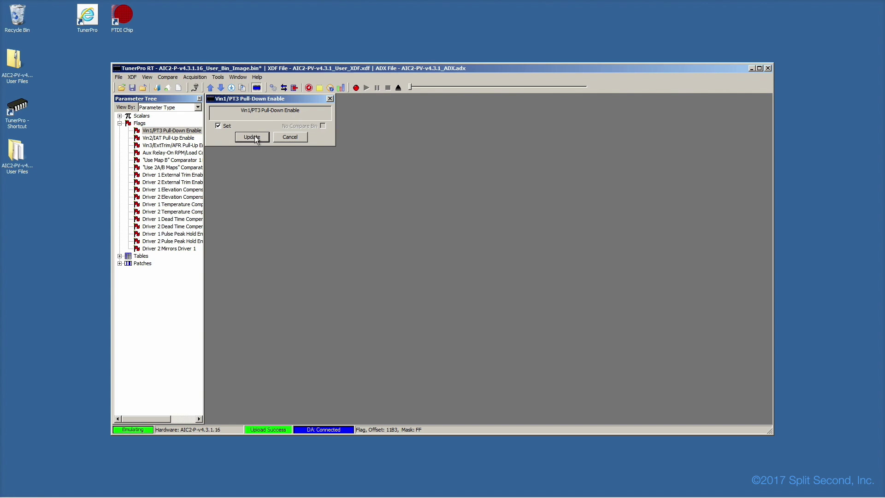
left_click(329, 99)
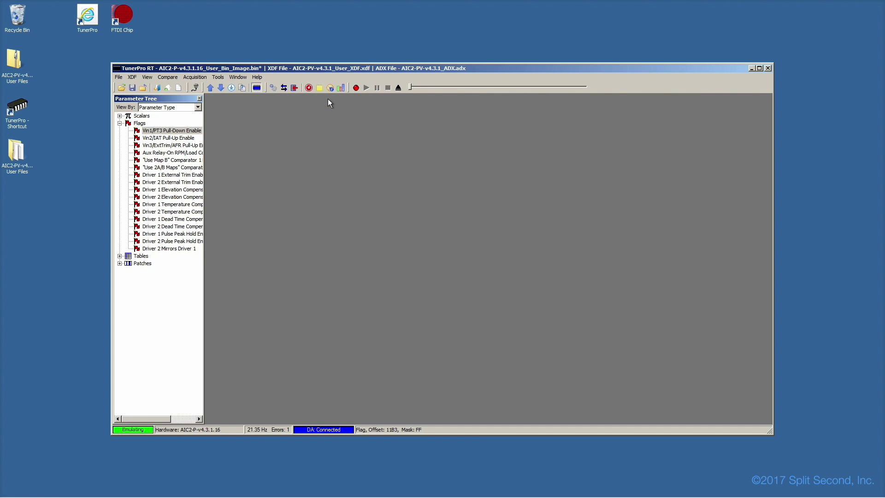
left_click(119, 123)
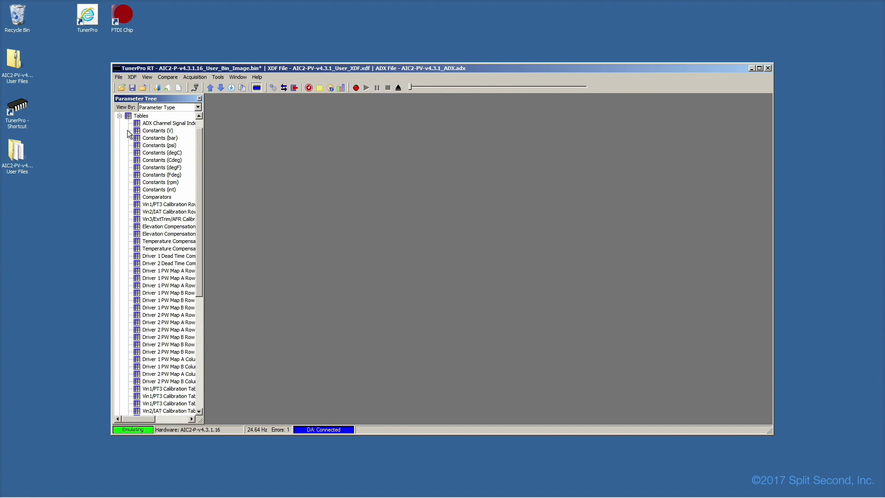
left_click_drag(198, 139, 217, 255)
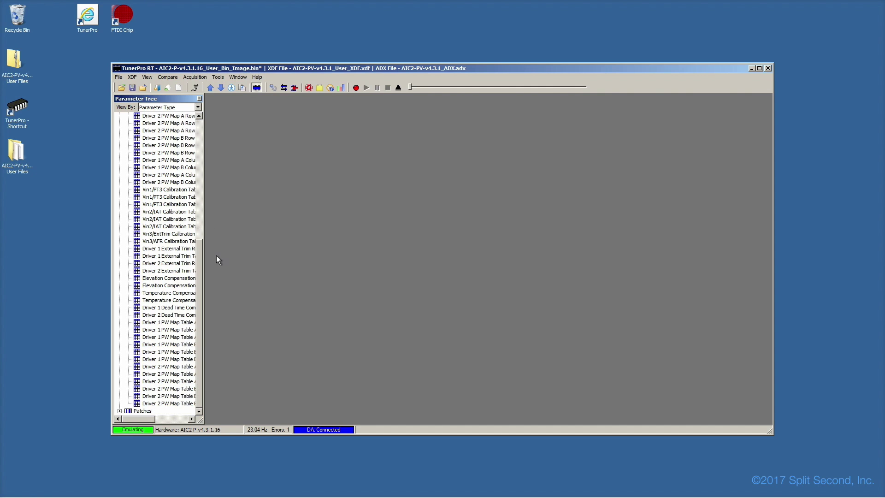
Change the 0.241 bar / 1500 rpm cell of Driver 1 PW Map Table A to 1.5, then commit and upload it.
double_click(168, 324)
left_click(305, 183)
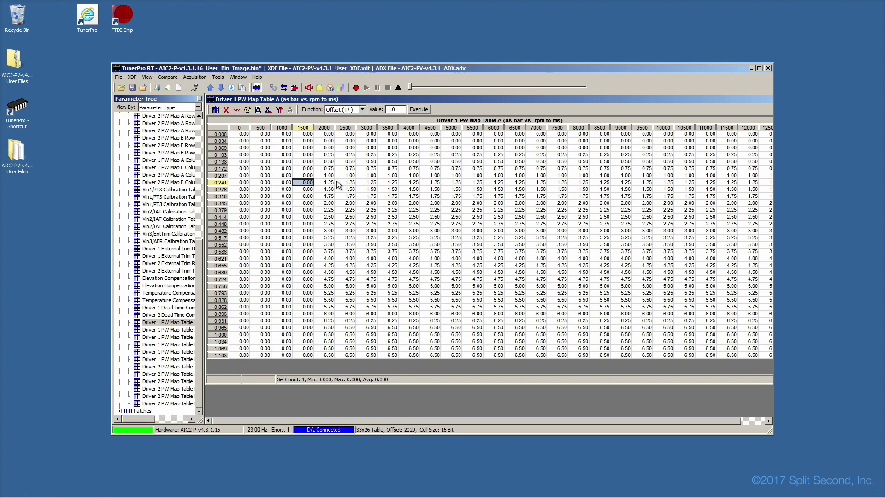
type("1.5")
key("Return")
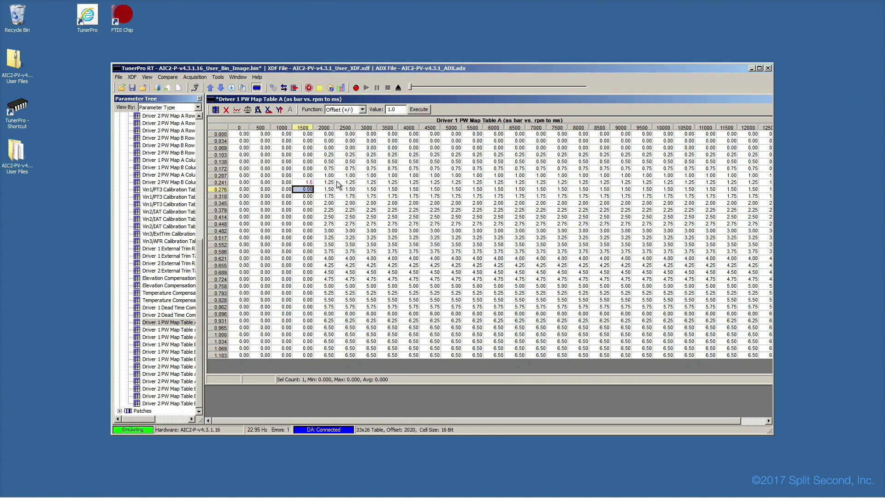
left_click(217, 109)
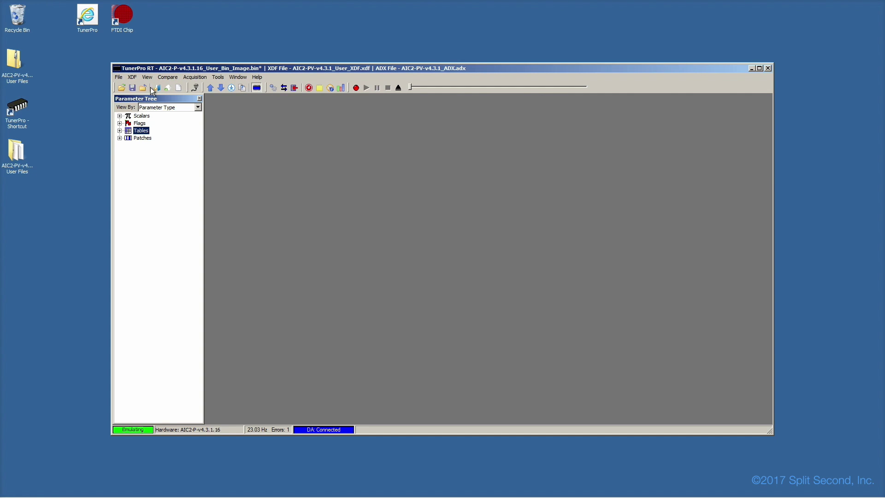
Save the edited AIC2-P-v4.3.1.16 bin, download the emulator's bin, then upload the current bin back.
left_click(132, 88)
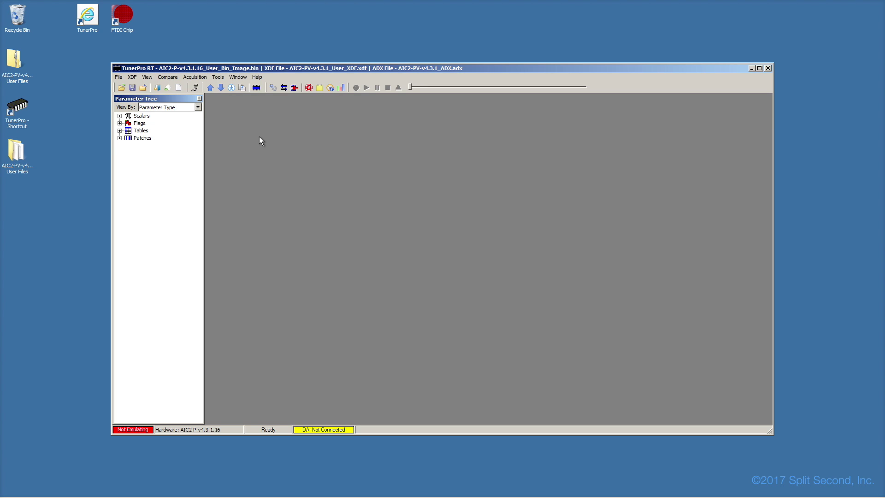
left_click(220, 88)
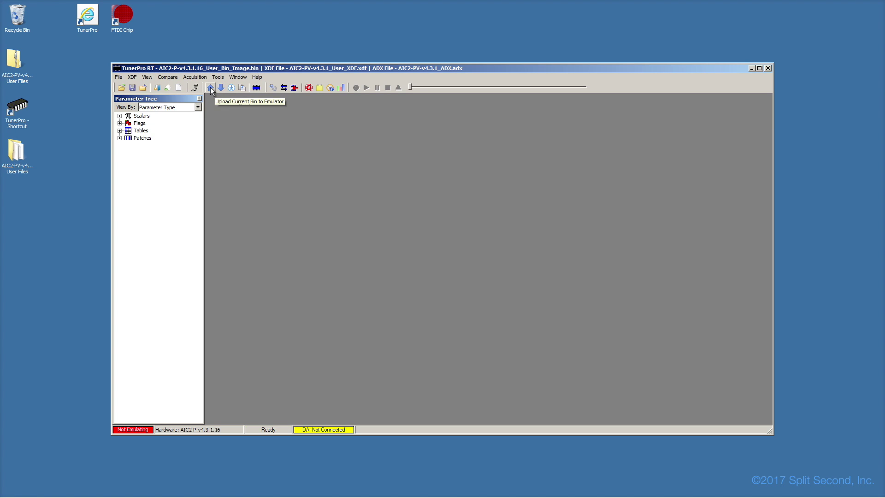
left_click(211, 88)
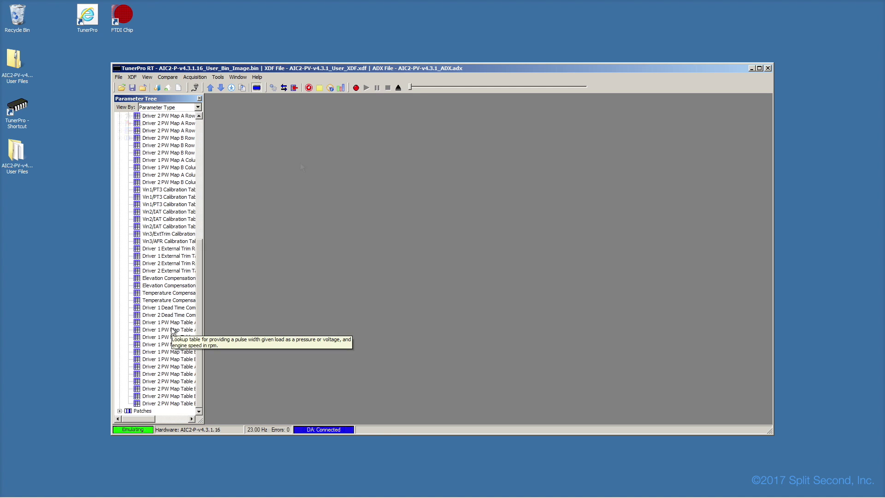
Open Driver 1 PW Map Table A, move the window to the top-left, and show the data dashboard.
double_click(171, 329)
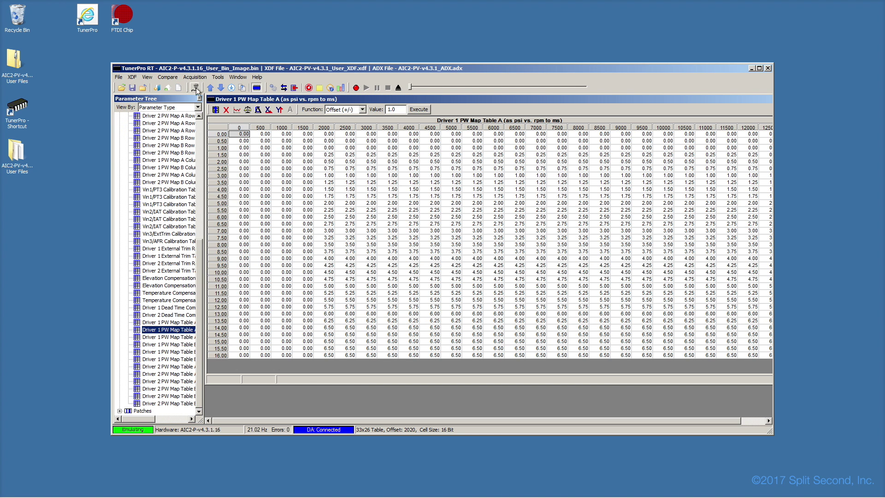
left_click_drag(195, 69, 88, 13)
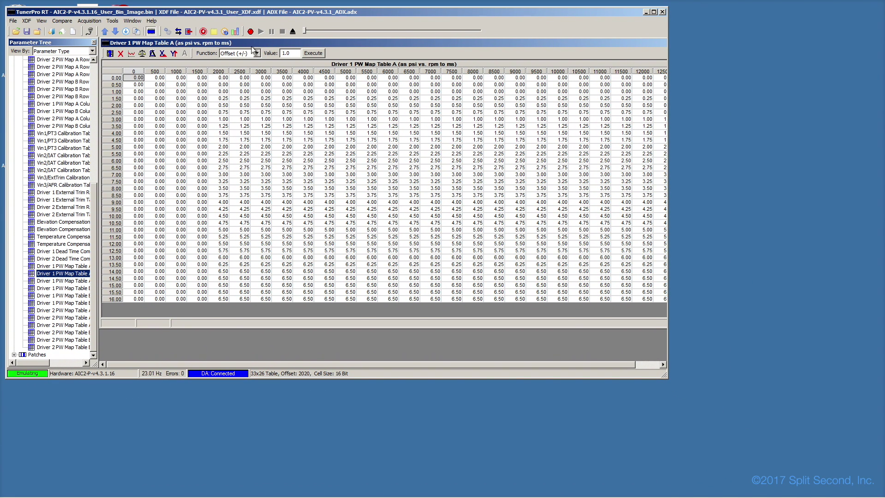
left_click(204, 31)
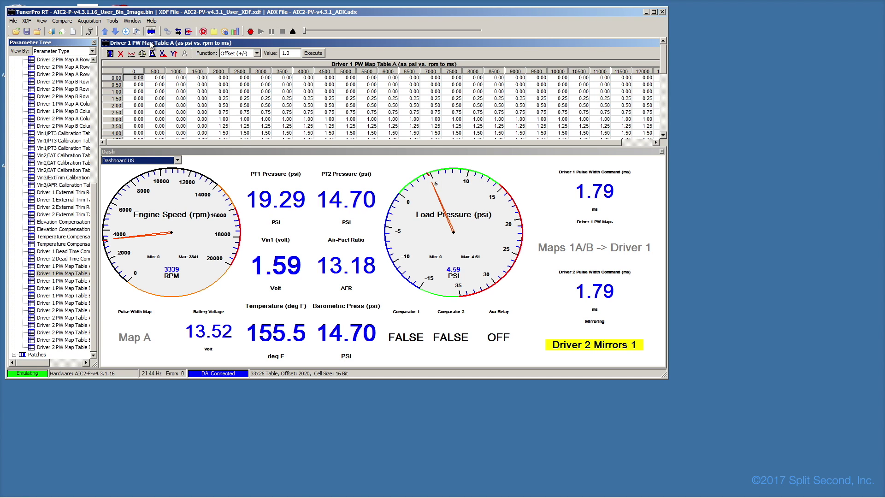
left_click(43, 21)
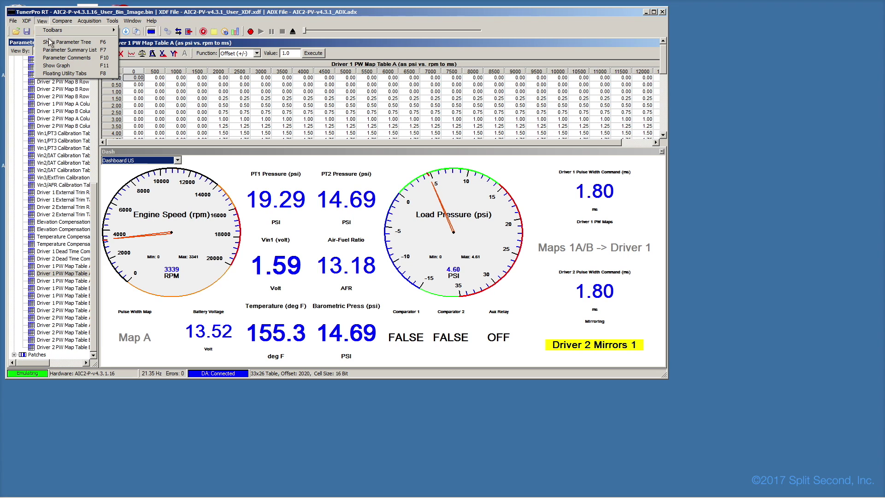
Float the dashboard beside the table, switch it from Dashboard SI to Dashboard Volts, and enable data tracing.
left_click(56, 73)
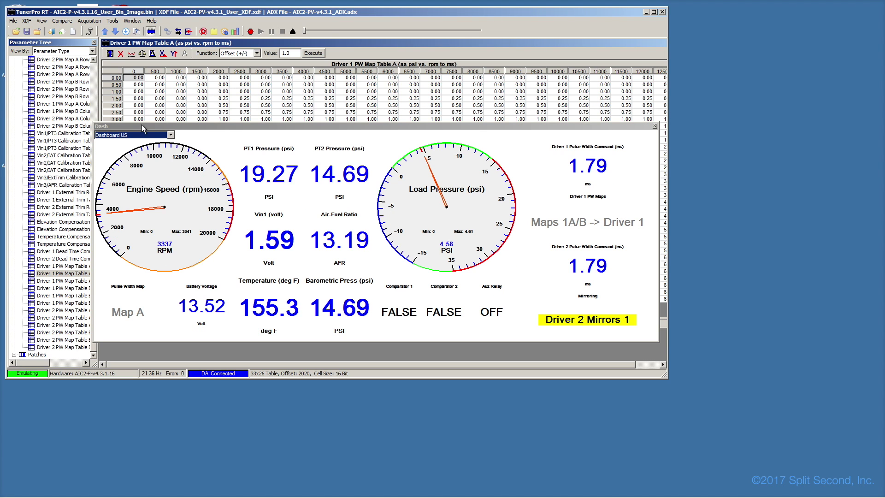
left_click_drag(142, 125, 352, 268)
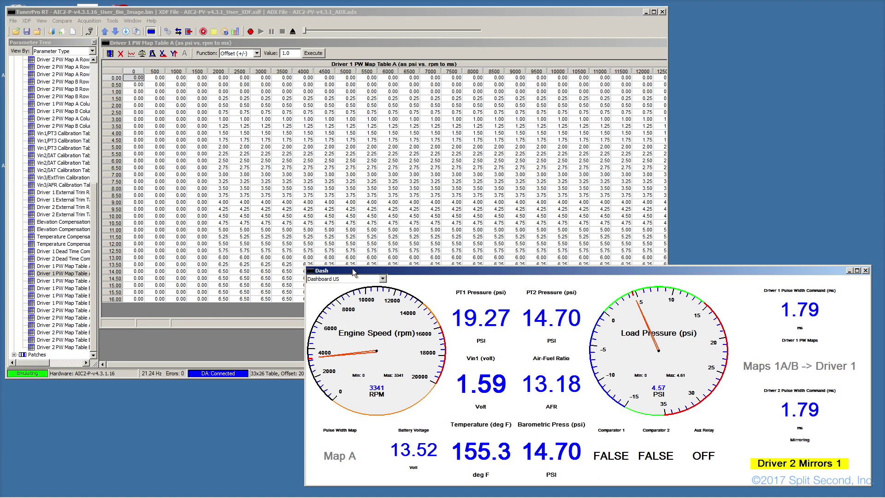
left_click(383, 279)
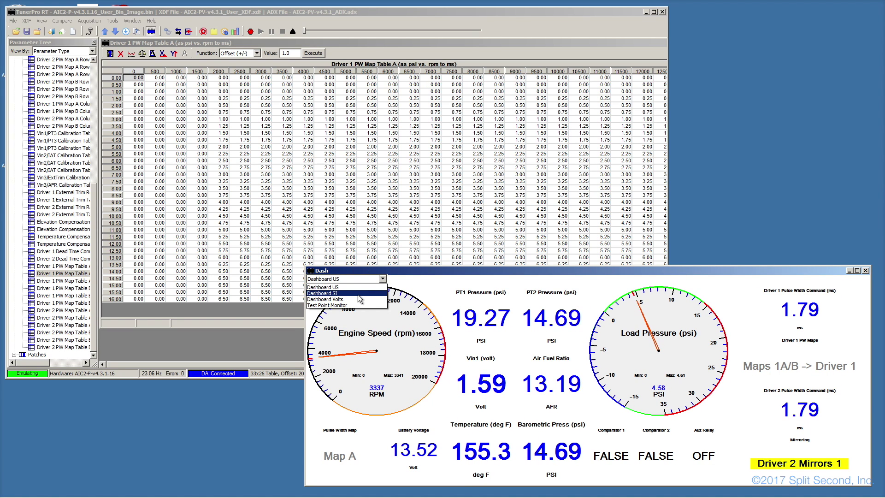
left_click(358, 294)
left_click(383, 279)
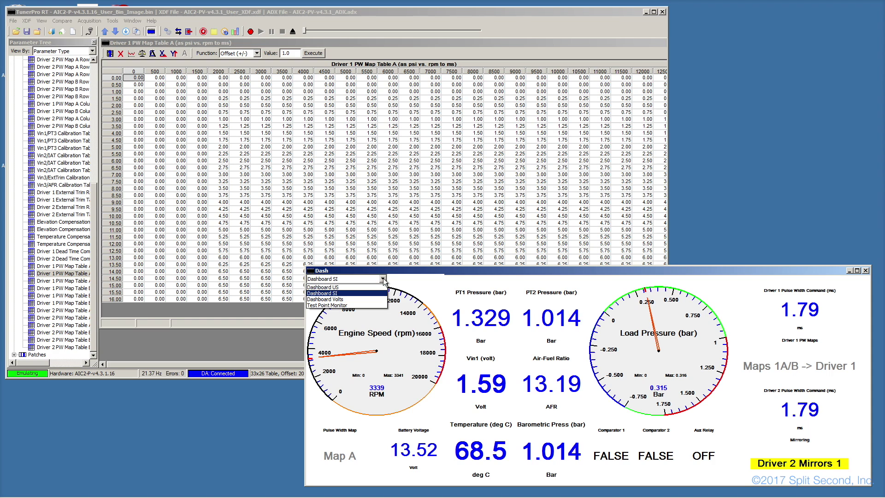
left_click(345, 299)
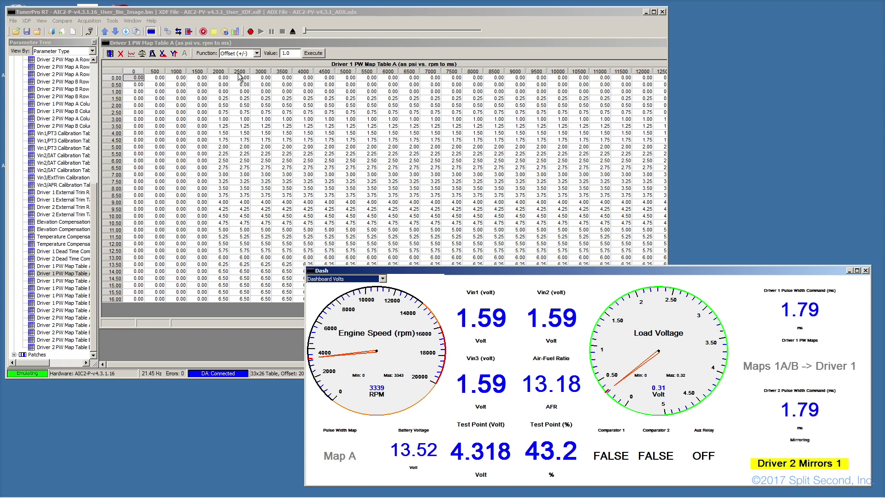
left_click(189, 32)
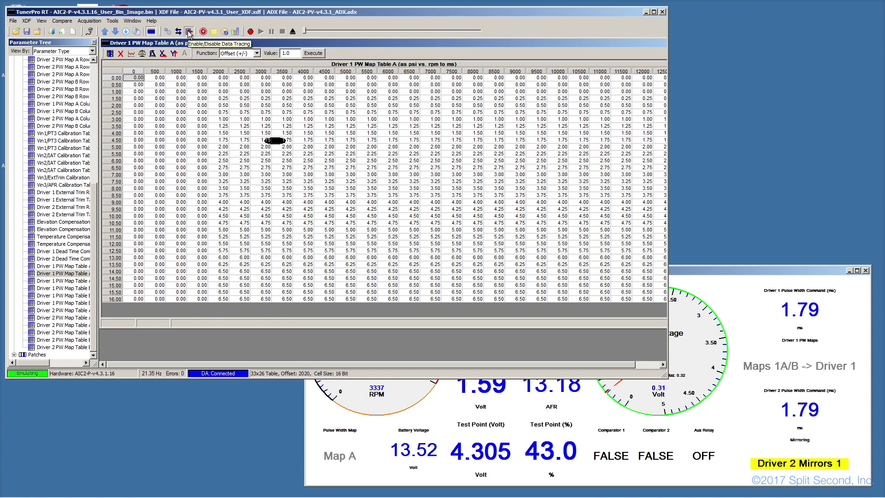